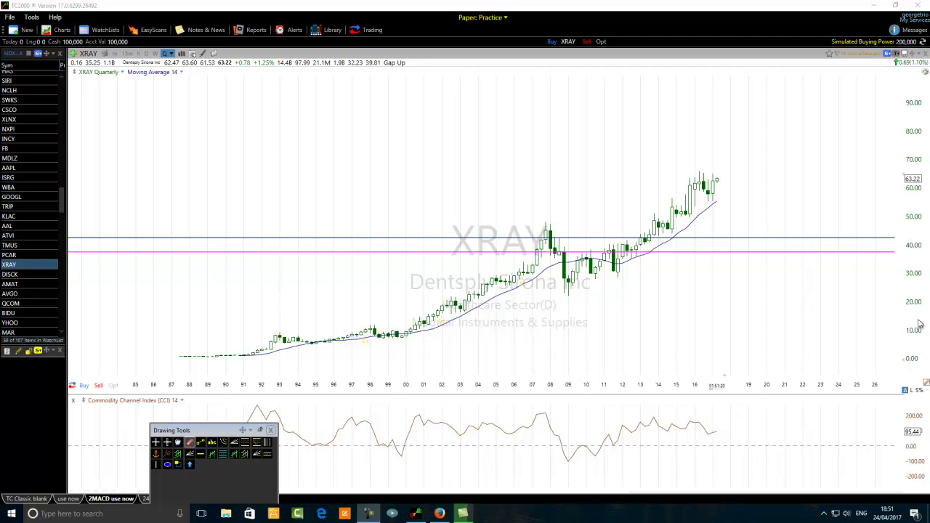
Draw trend lines on the XRAY quarterly chart from the late-1995 low up to the 1998 high and down to the 2000 low.
left_click(201, 444)
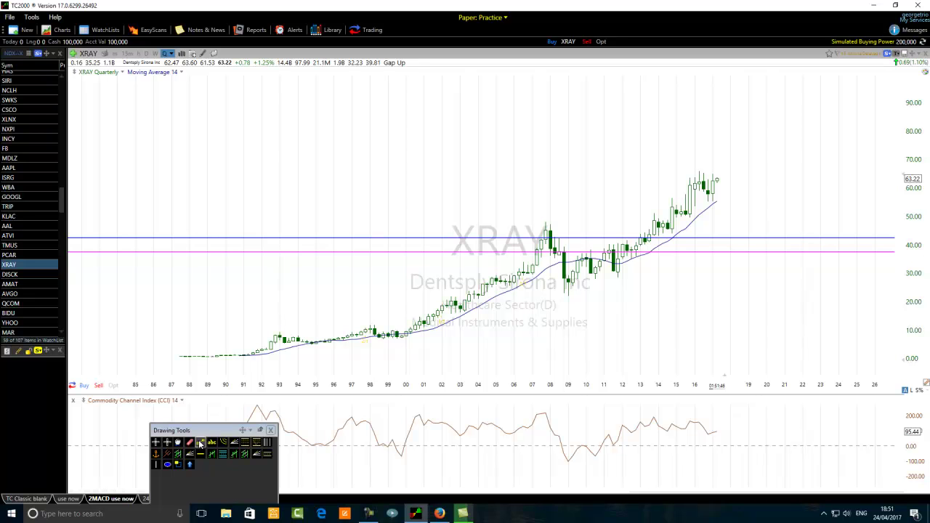
left_click(200, 443)
left_click_drag(338, 343, 374, 324)
left_click(200, 442)
left_click_drag(374, 324, 404, 337)
Continue the zigzag with trend lines from the 2000 low to the 2002 high, the 2003 low and the 2005 high.
left_click(200, 442)
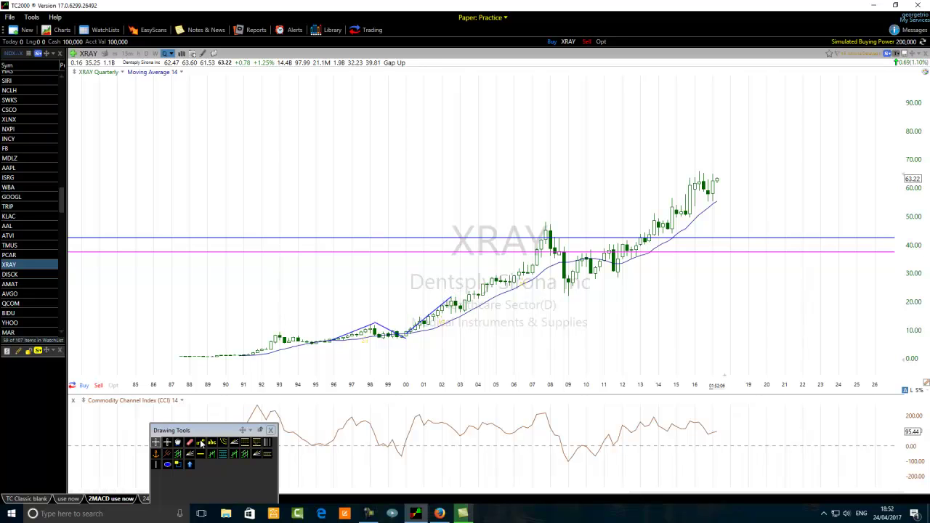
left_click(200, 443)
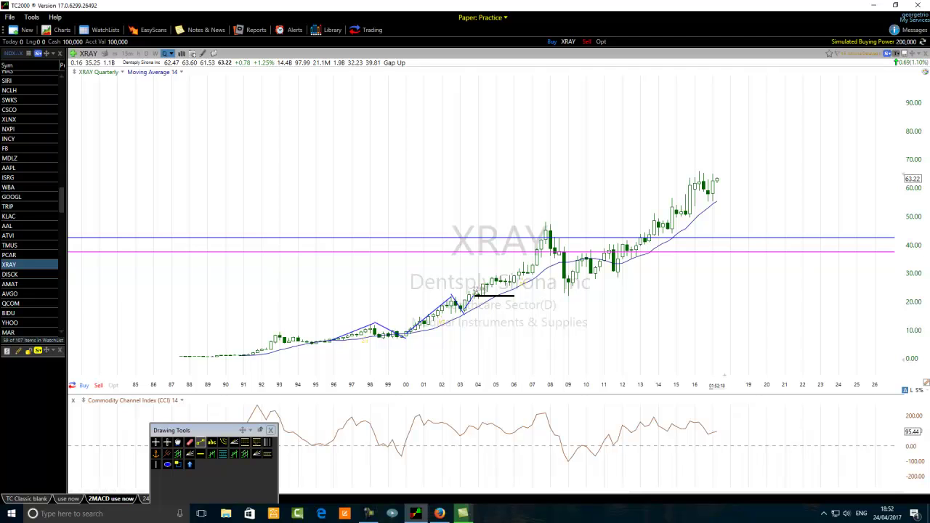
key("Escape")
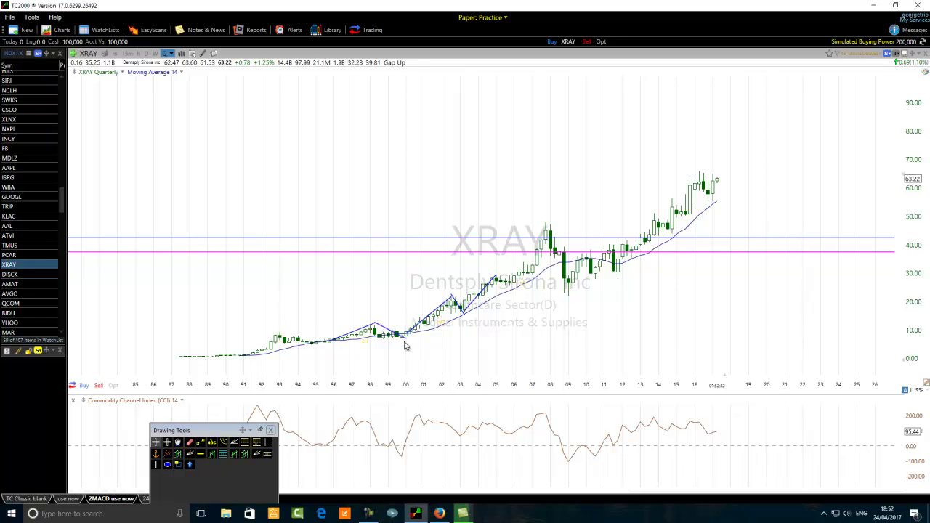
Draw trend lines from the 2005 high down to the 2006 low and up to the late-2007 peak.
left_click(200, 442)
left_click_drag(512, 285, 553, 285)
key("Delete")
left_click(155, 442)
left_click(200, 443)
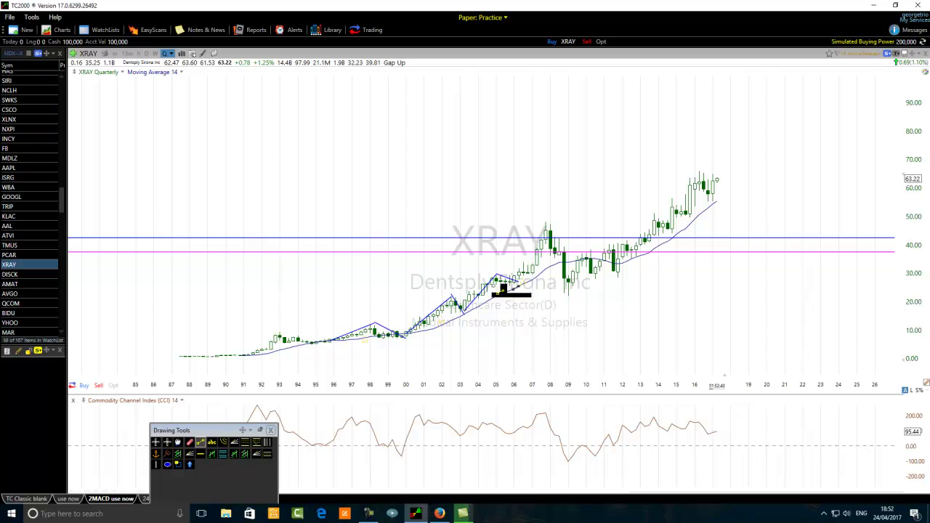
mouse_move(555, 285)
left_mouse_down()
mouse_move(517, 287)
mouse_move(545, 227)
left_mouse_up()
key("Escape")
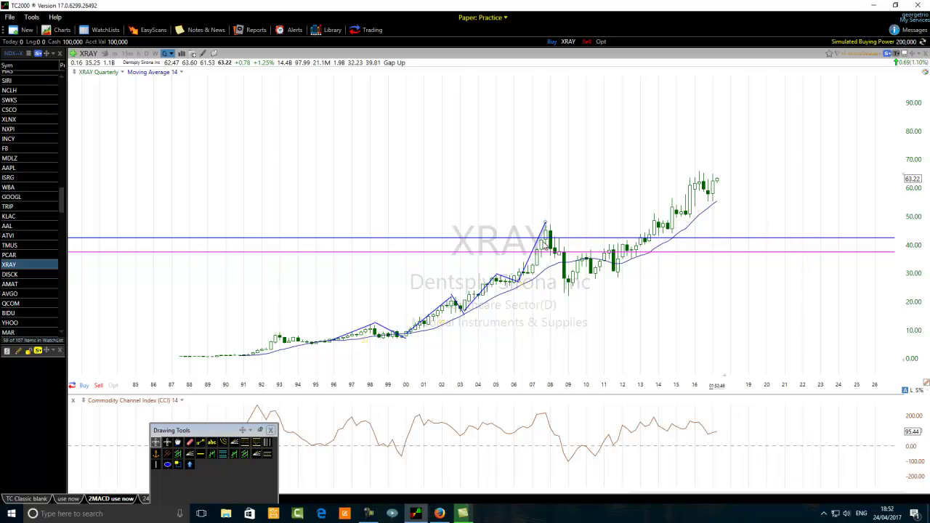
Change the color of the rising trend line into the 1998 high to red.
right_click(347, 335)
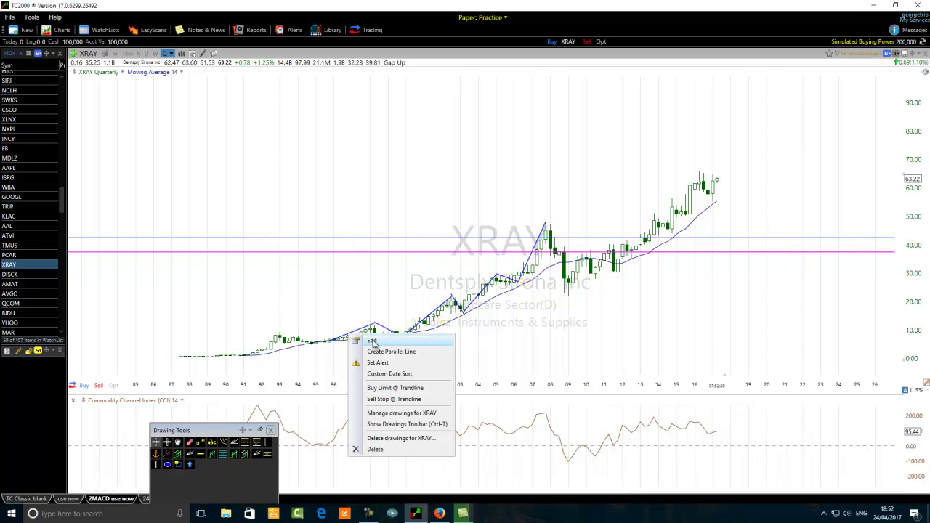
left_click(372, 341)
left_click(466, 365)
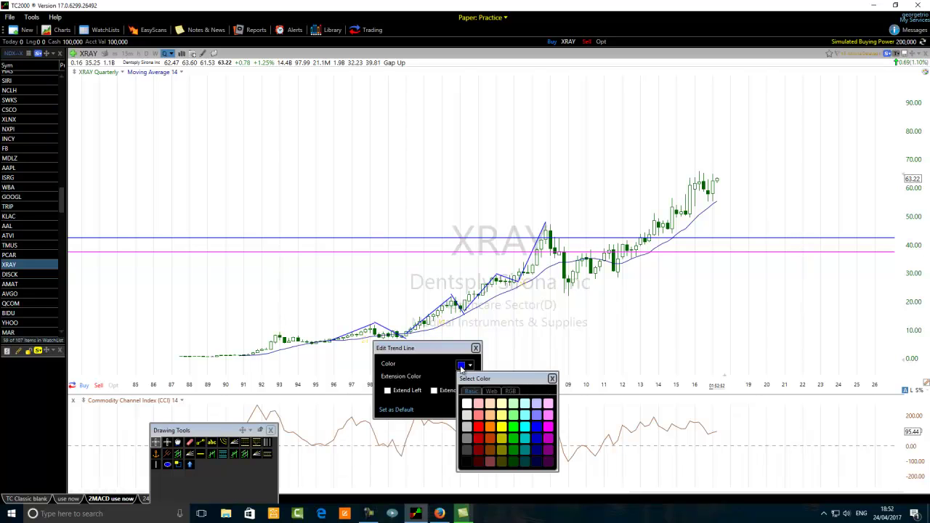
left_click(479, 427)
left_click(471, 411)
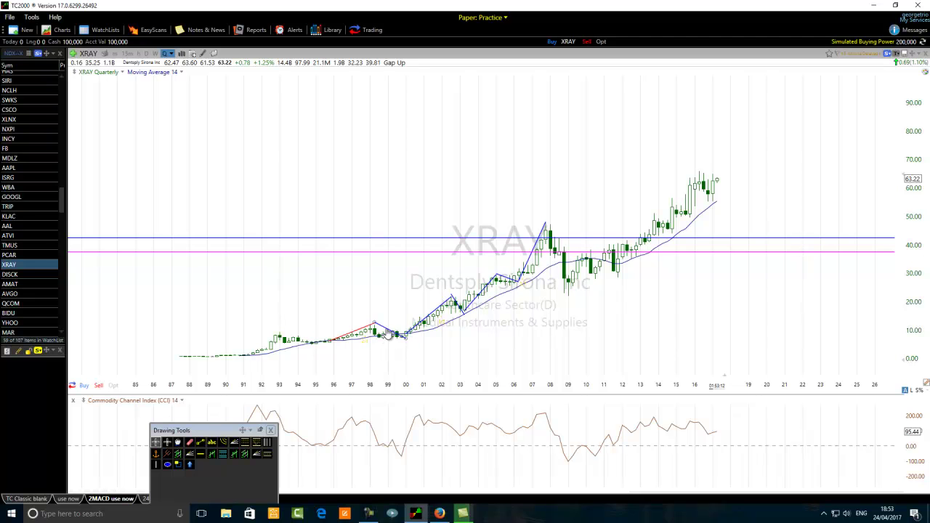
Change the color of the falling 1998–2000 trend line to red.
right_click(389, 334)
left_click(410, 337)
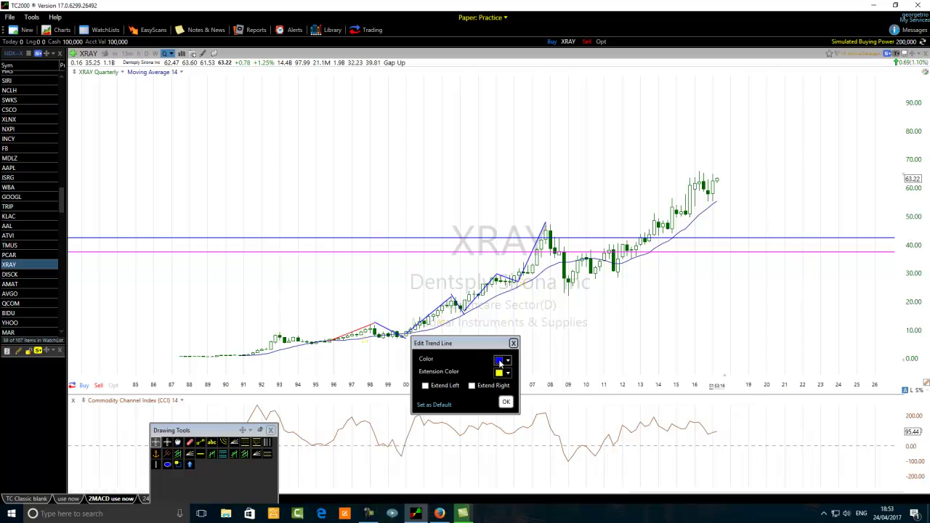
left_click(500, 361)
left_click(516, 431)
left_click(506, 402)
Change the color of the rising 2000–2002 trend line to red.
right_click(425, 324)
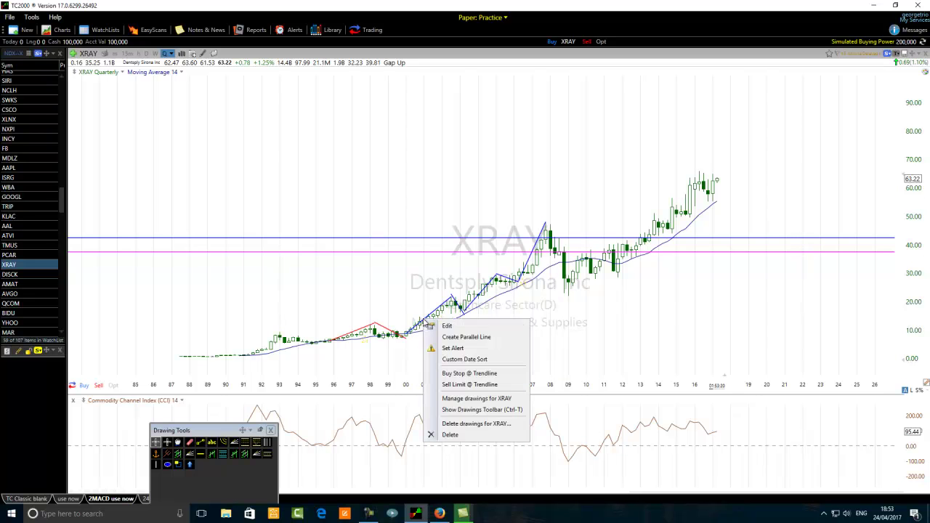
left_click(448, 326)
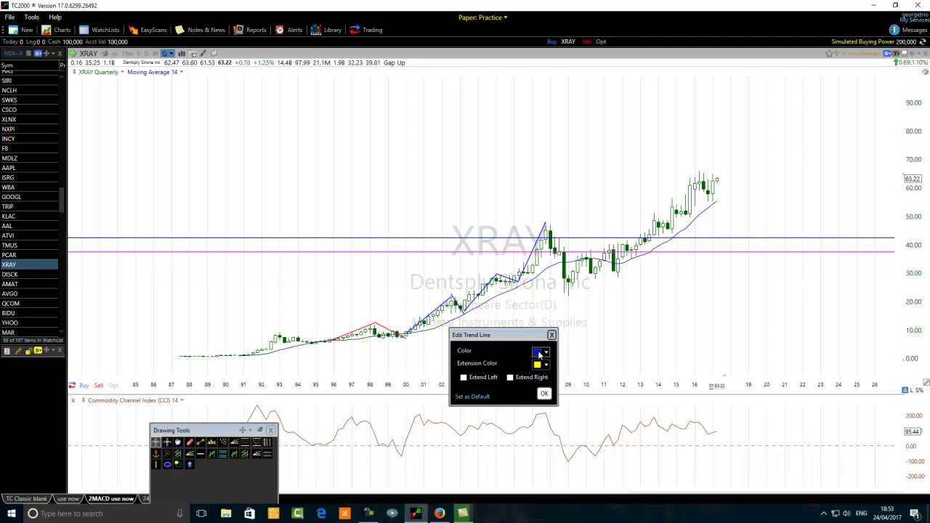
left_click(544, 355)
left_click(556, 416)
left_click(545, 396)
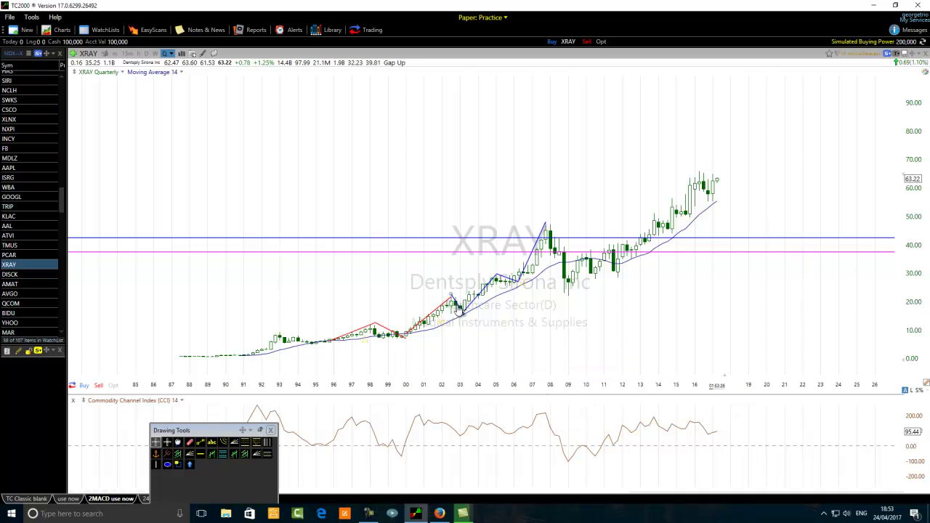
Change the color of the falling 2002–2003 trend line to red.
right_click(458, 310)
left_click(481, 318)
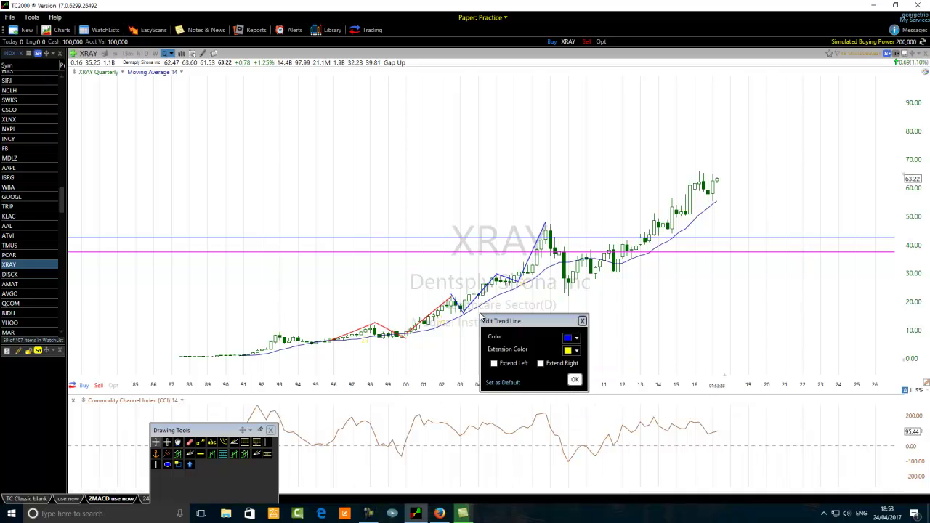
left_click(572, 339)
left_click(590, 396)
left_click(575, 380)
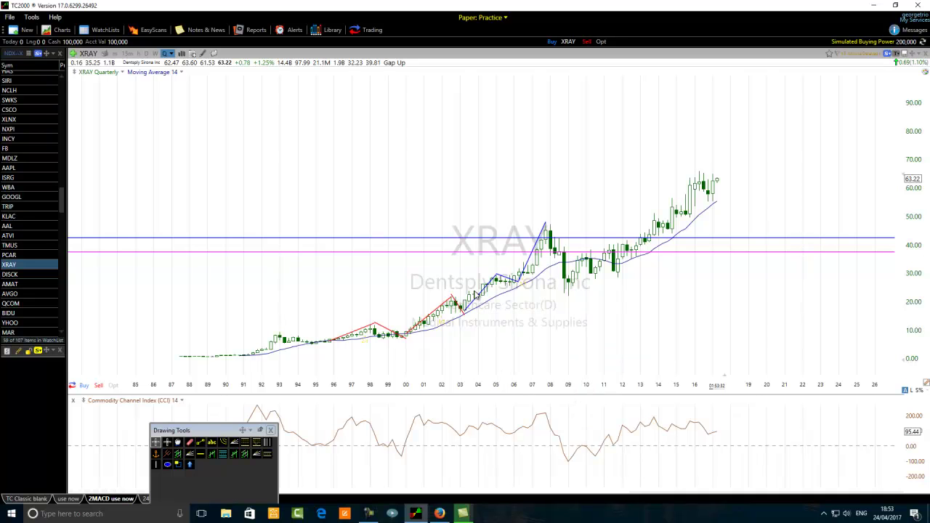
Change the color of the rising 2003–2005 trend line to red.
right_click(480, 297)
key("Escape")
right_click(485, 290)
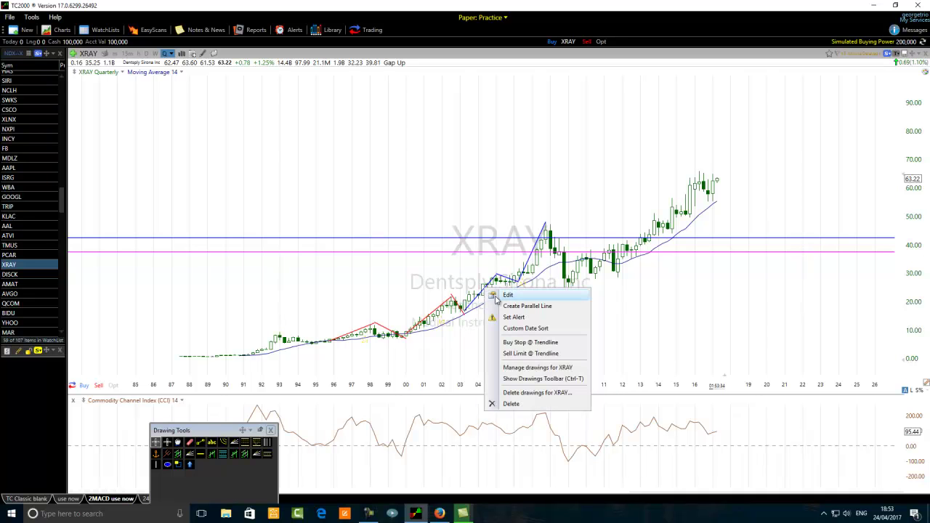
left_click(508, 295)
left_click(595, 324)
left_click(614, 388)
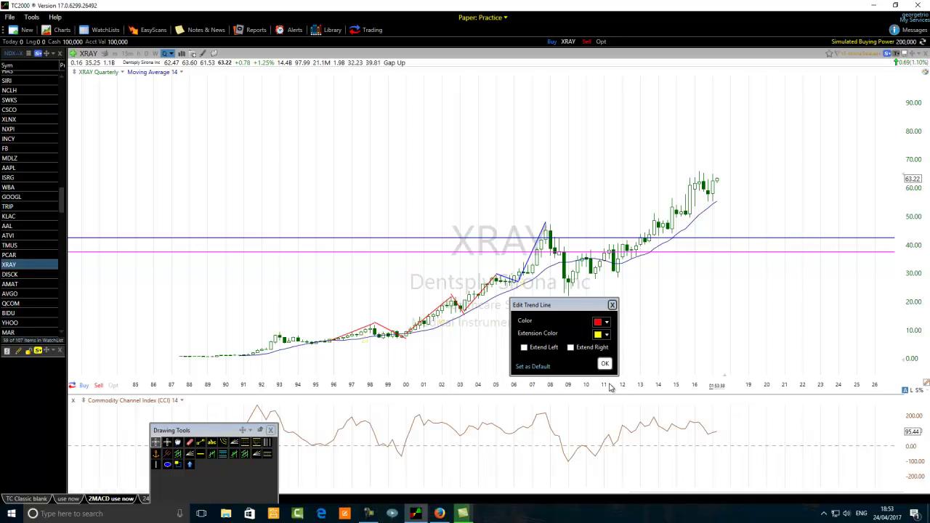
left_click(603, 366)
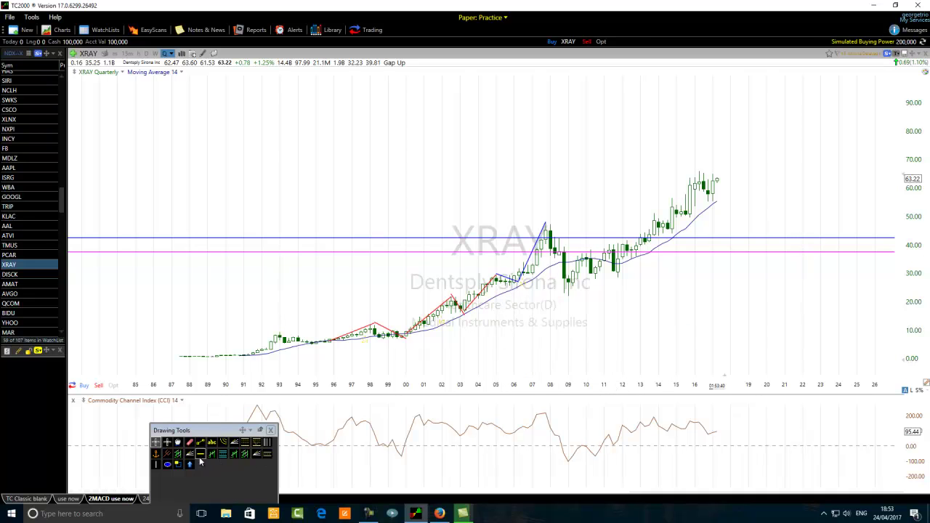
Place vertical lines at the start of the red zigzag in late 1995 and at its end at the 2005 high.
left_click(155, 464)
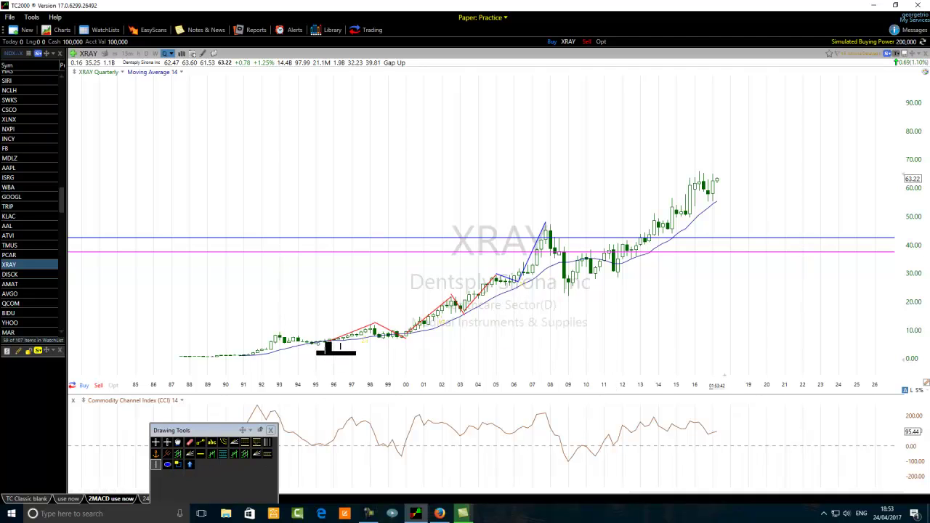
left_click(329, 347)
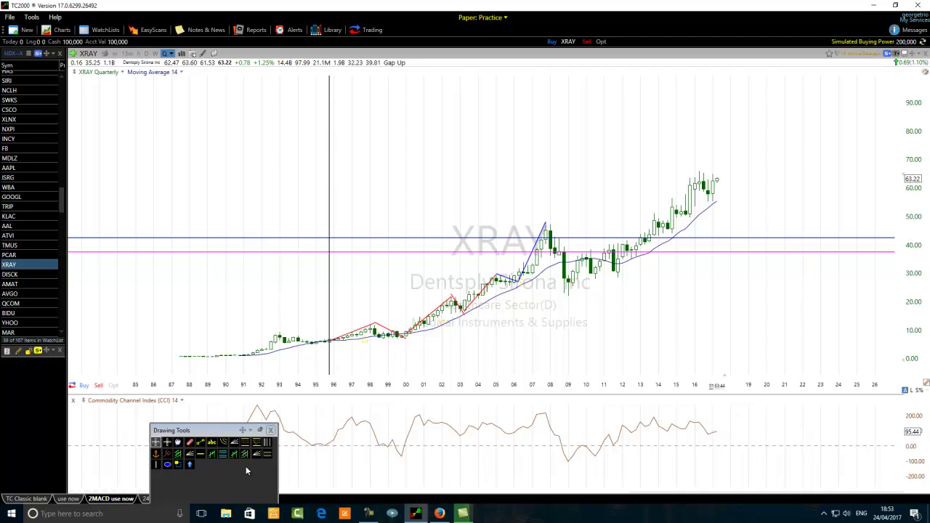
left_click(156, 465)
left_click(500, 291)
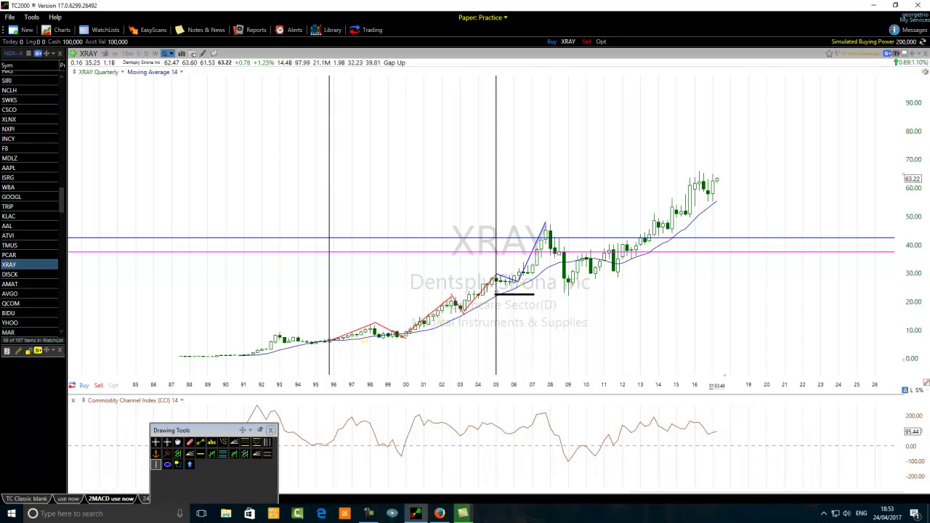
Change the color of the falling 2005–2006 trend line to magenta.
right_click(508, 280)
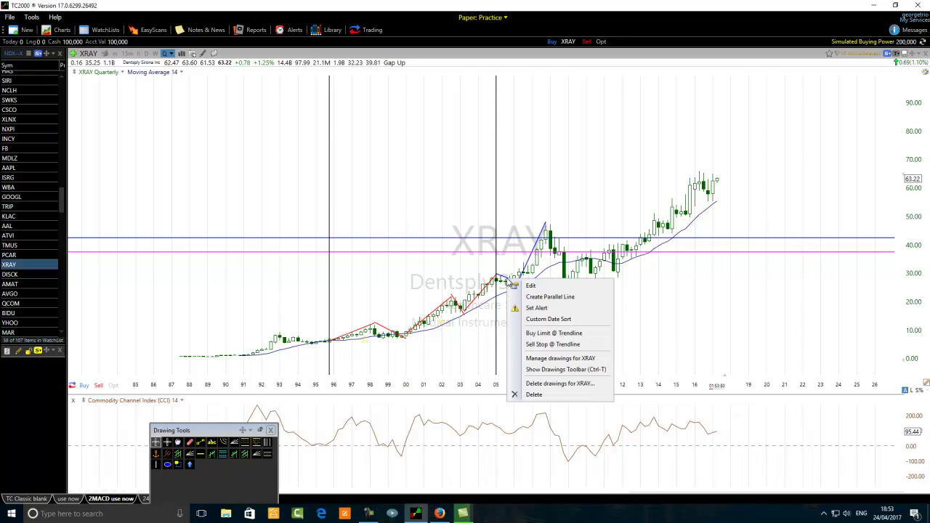
left_click(530, 286)
left_click(624, 310)
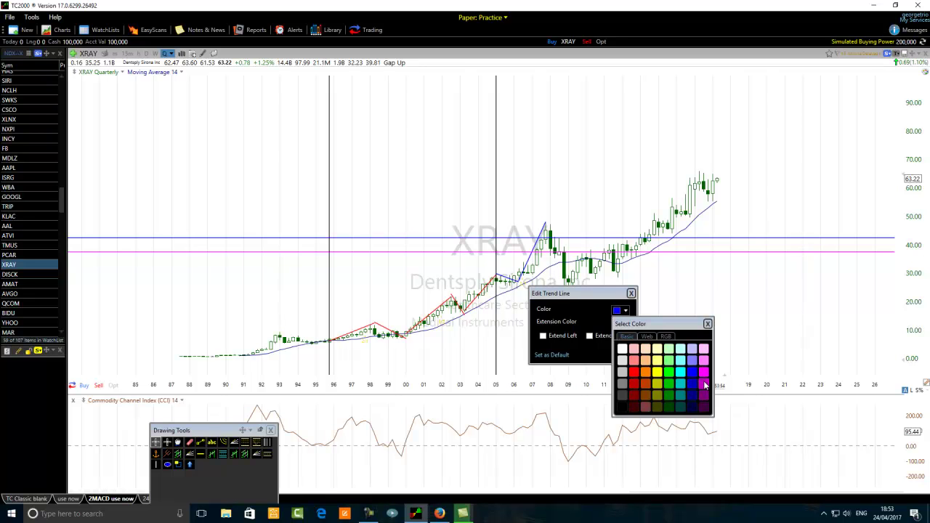
left_click(703, 372)
left_click(624, 351)
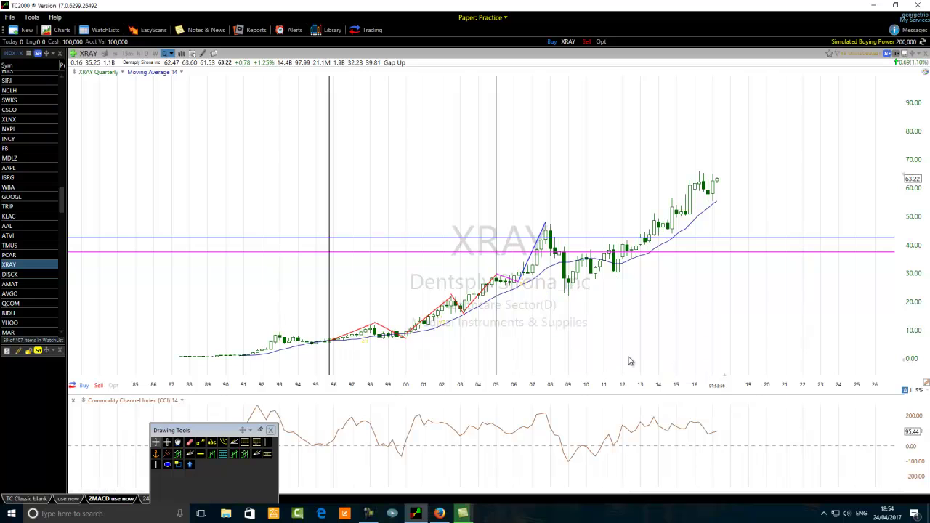
Change the color of the rising 2006–2007 trend line to cyan.
right_click(528, 263)
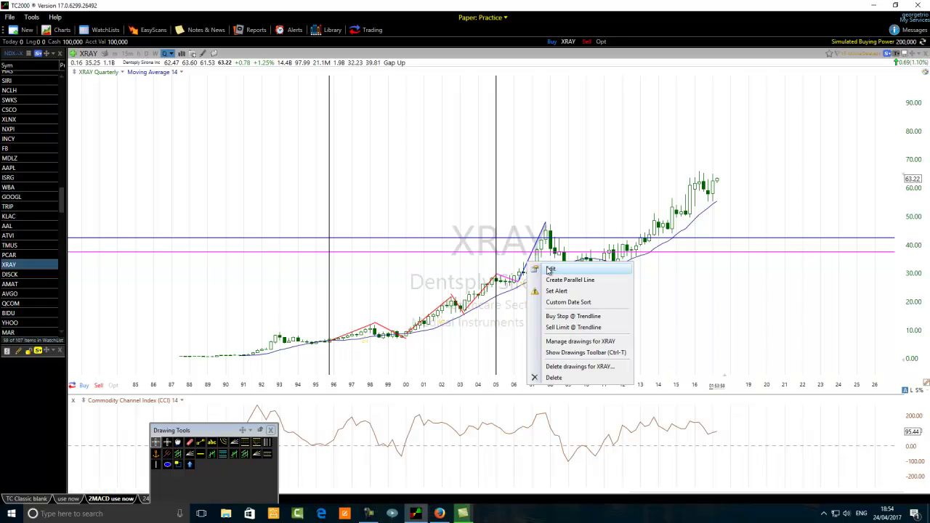
left_click(552, 270)
left_click(644, 301)
left_click(704, 361)
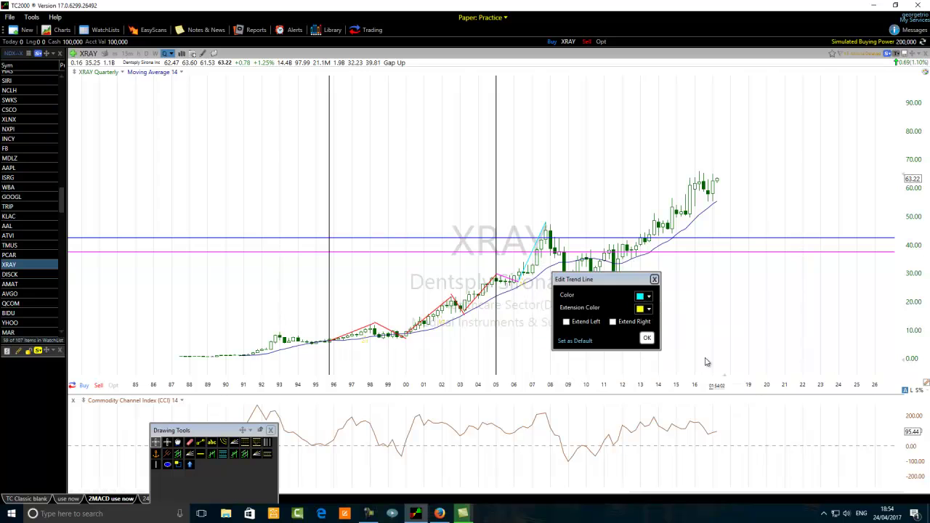
left_click(652, 340)
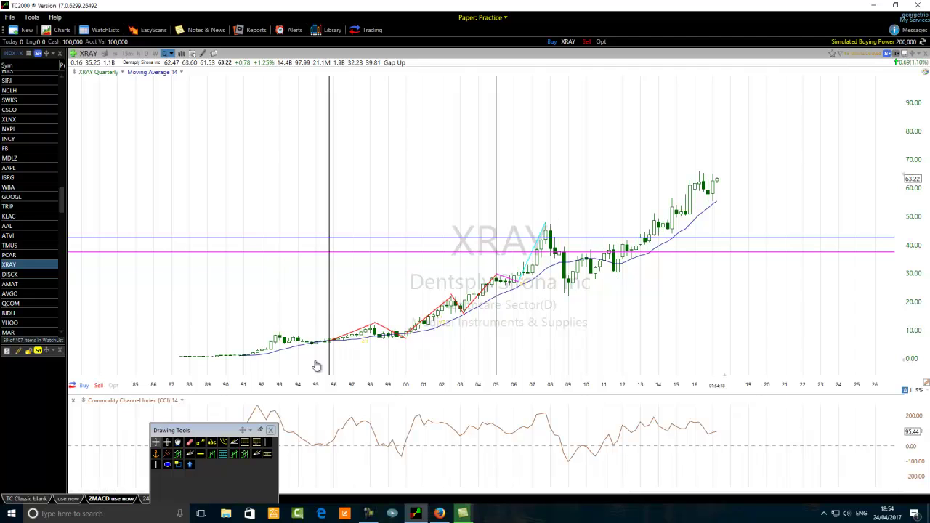
Draw trend lines from the 1991 low up to the 1993 high and down to the first vertical line in late 1995.
left_click(200, 443)
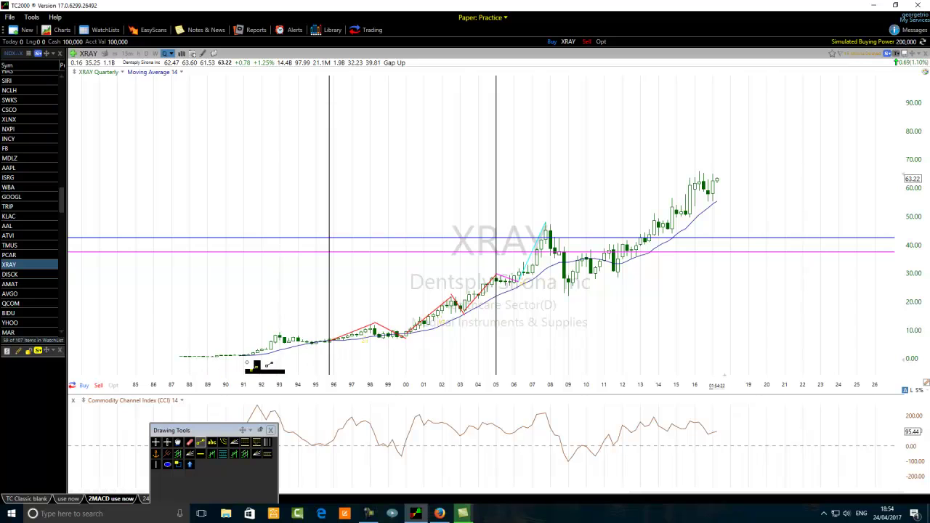
left_click_drag(250, 357, 279, 333)
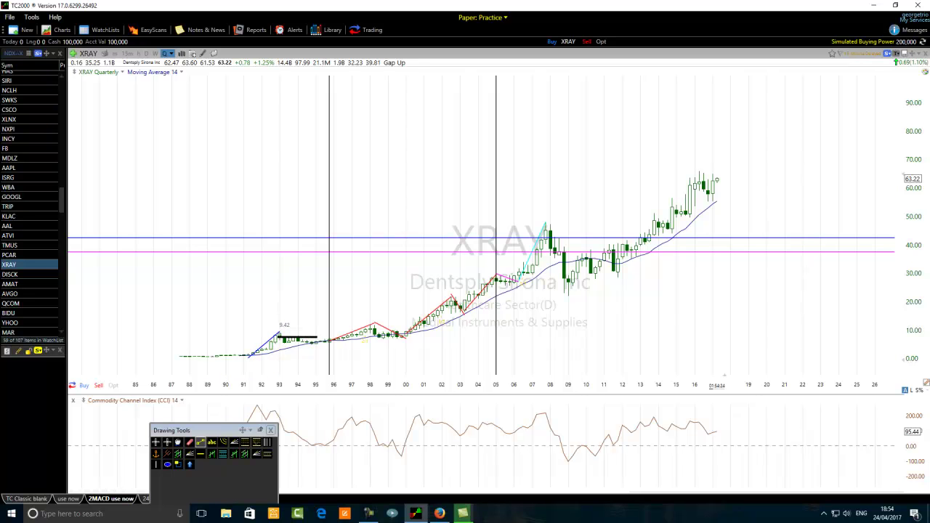
left_click(200, 443)
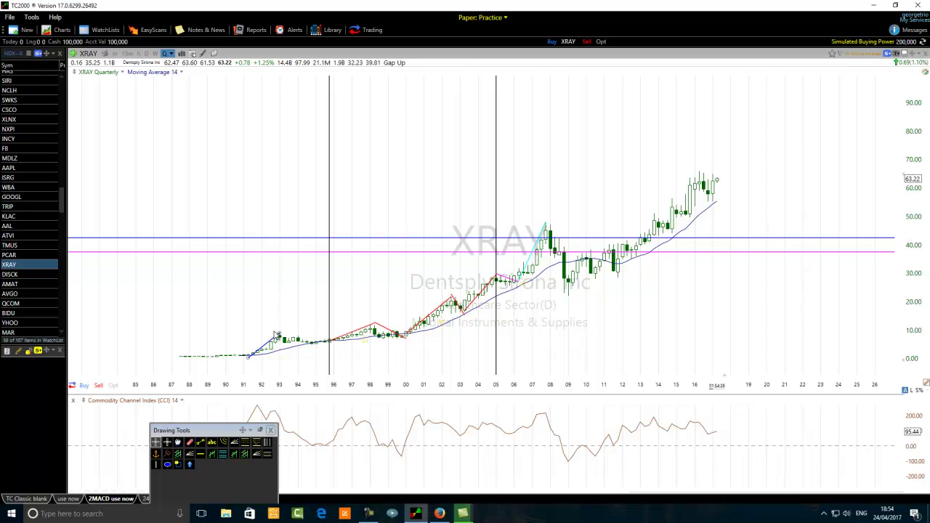
left_click(201, 443)
mouse_move(279, 335)
left_mouse_down()
mouse_move(349, 344)
mouse_move(319, 345)
mouse_move(327, 340)
left_mouse_up()
scroll(259, 393, "up", 1)
scroll(100, 383, "up", 1)
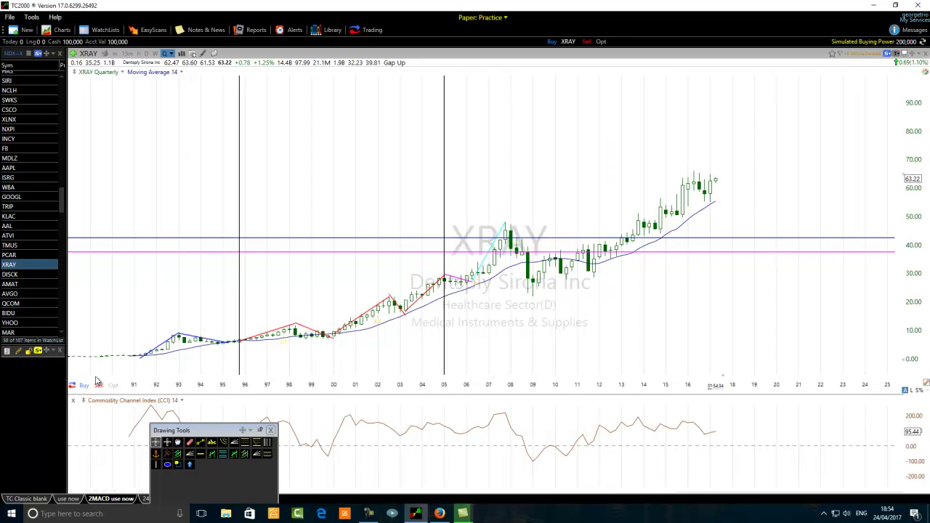
Change the color of the rising 1991–1993 trend line to green.
right_click(153, 354)
left_click(177, 358)
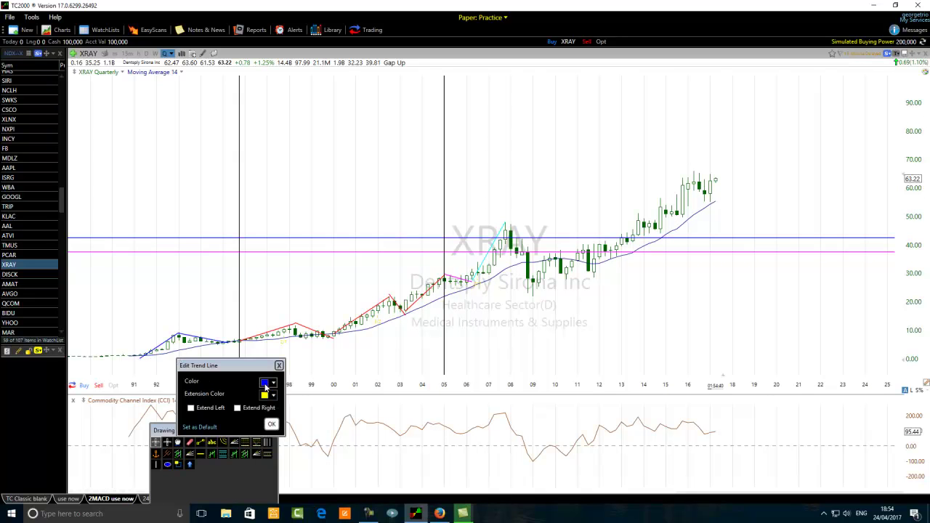
left_click(268, 383)
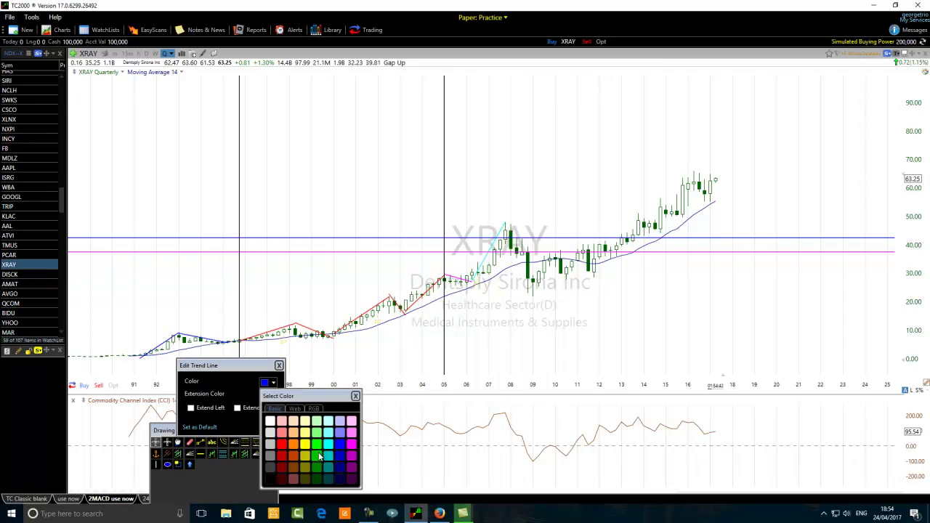
left_click(318, 456)
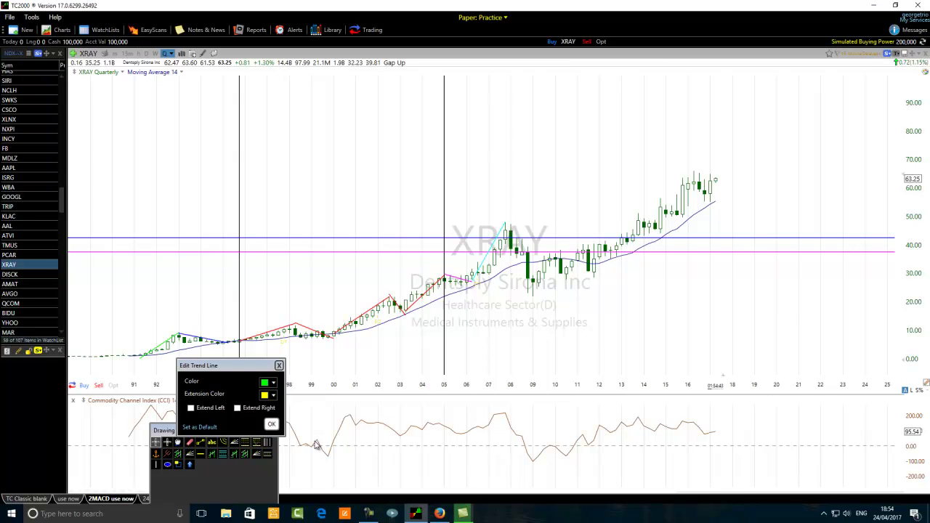
left_click(271, 423)
Change the color of the falling 1993–1995 trend line to orange.
right_click(208, 339)
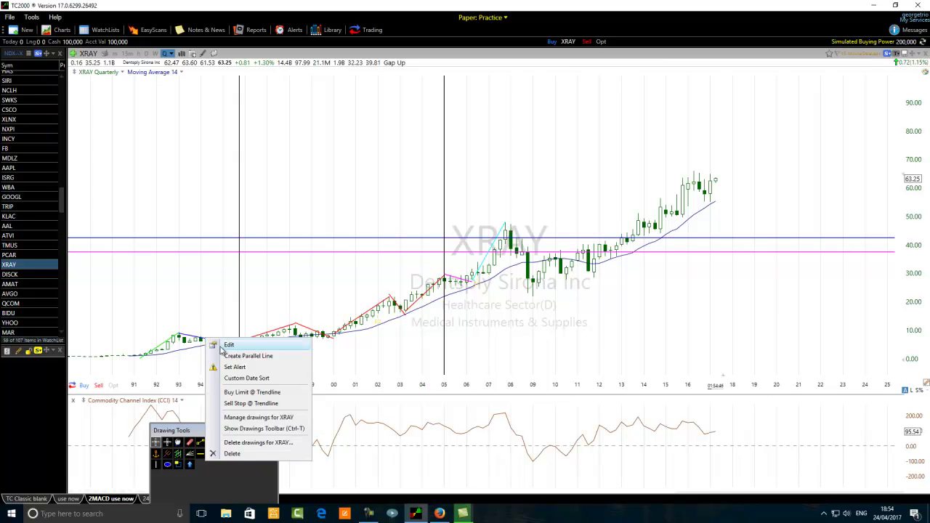
left_click(229, 346)
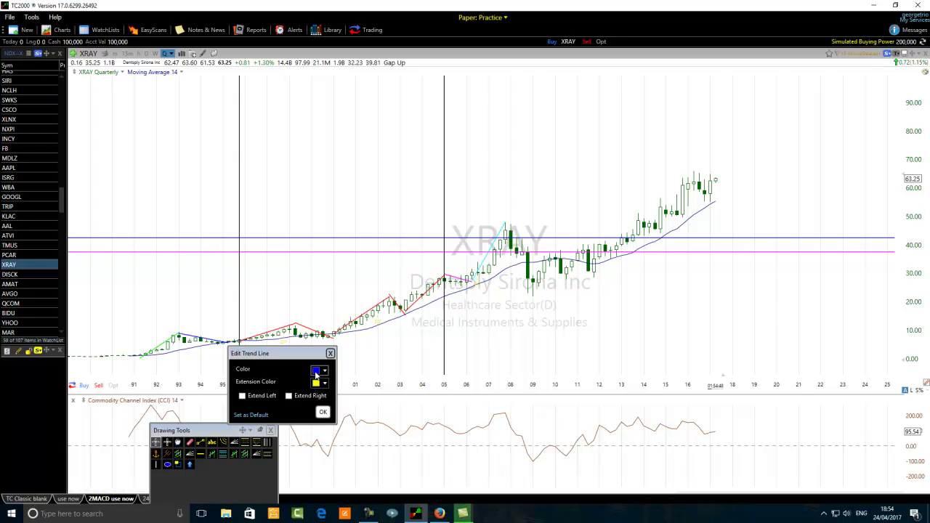
left_click(315, 373)
left_click(349, 438)
left_click(323, 413)
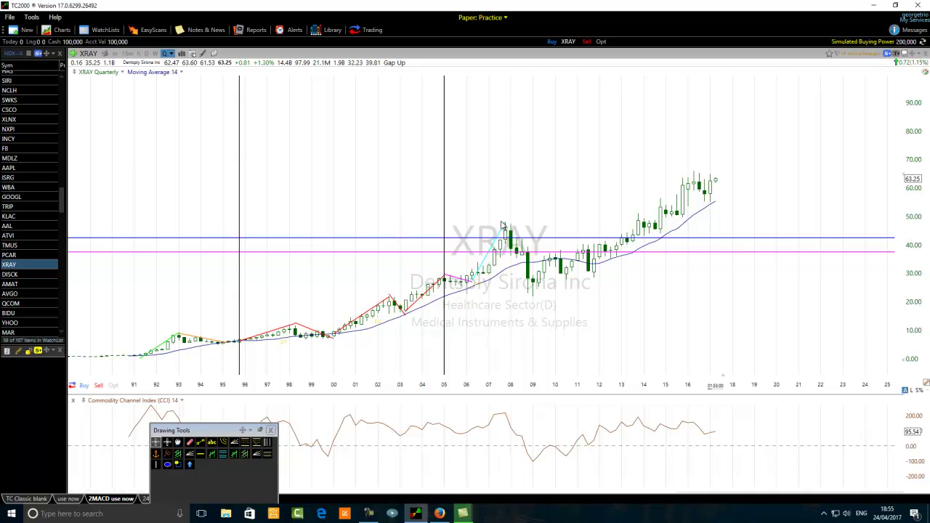
Mark the 1991 low and the high around the start of 2008 with small ellipses, one below and one above price.
scroll(132, 442, "down", 2)
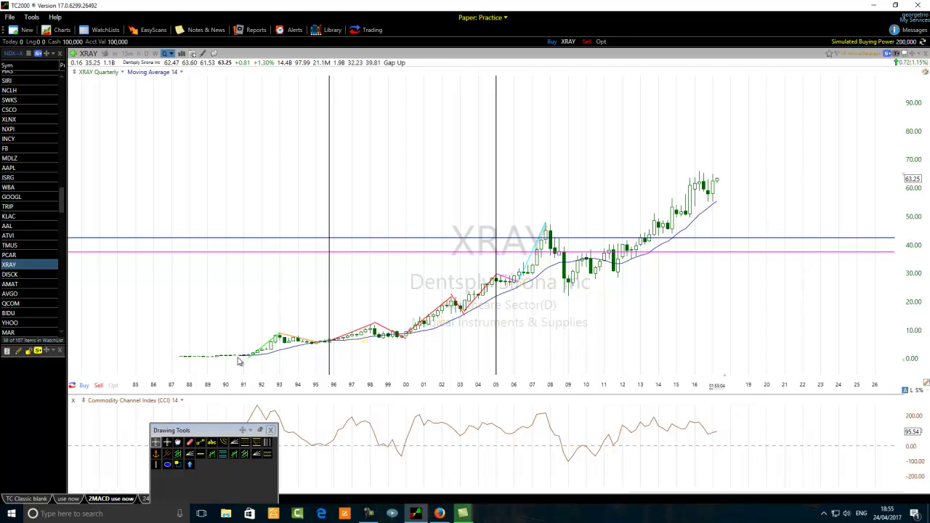
left_click(167, 464)
left_click_drag(231, 372, 255, 358)
left_click(167, 464)
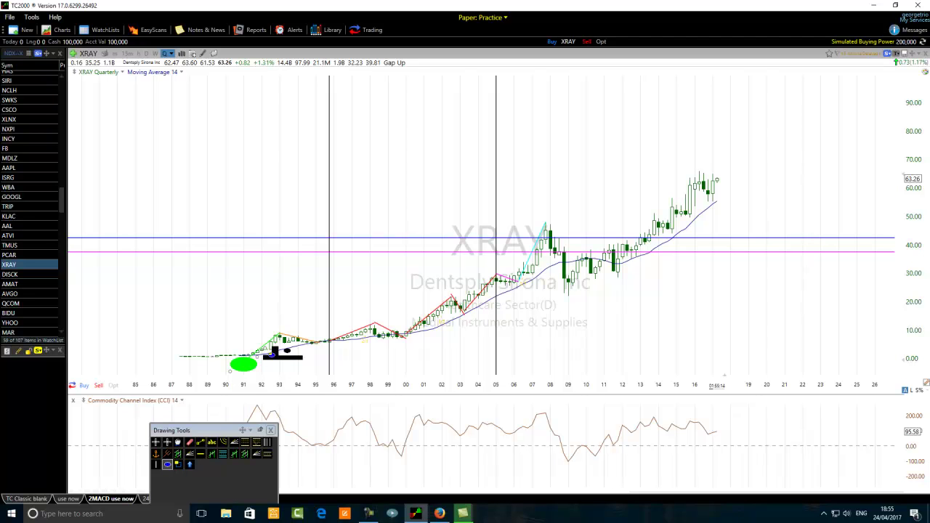
left_click_drag(559, 201, 543, 222)
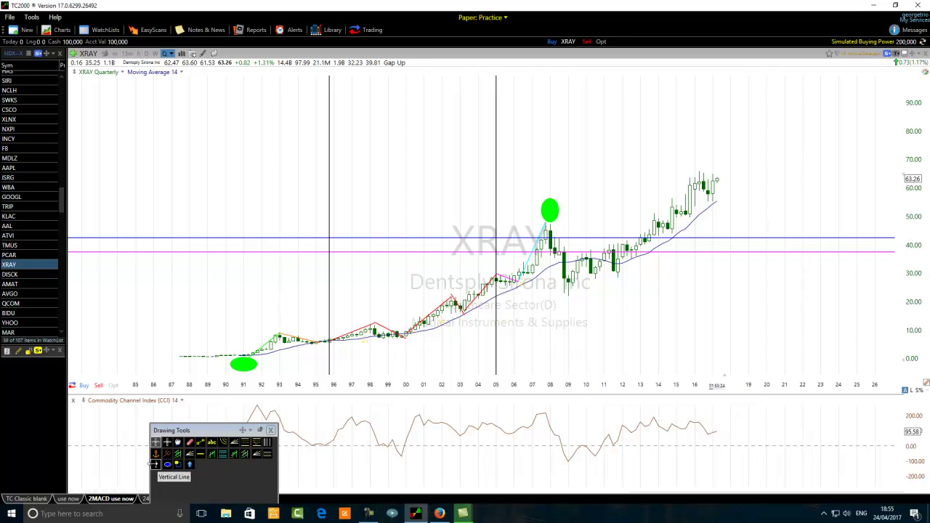
Place vertical lines through the 1991 low and through the price peak at the start of 2008.
left_click(154, 465)
left_click(248, 356)
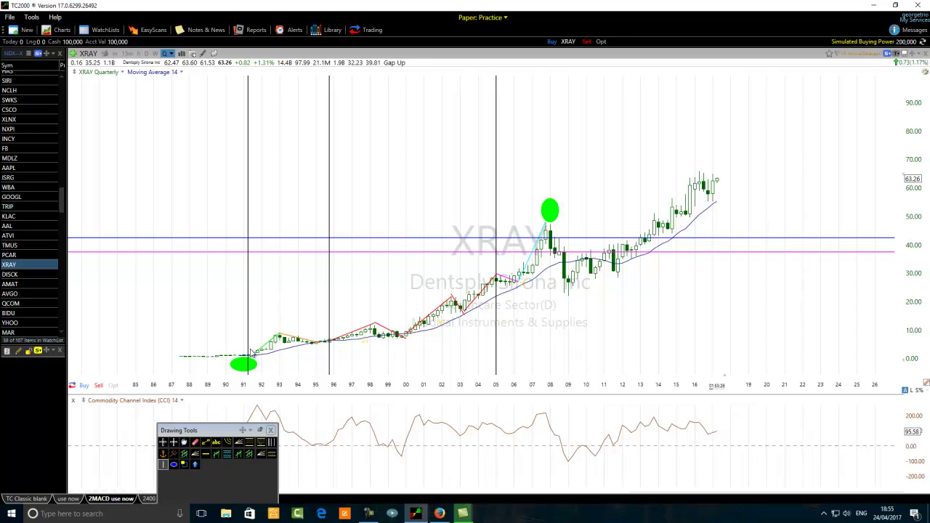
left_click(161, 465)
left_click(550, 293)
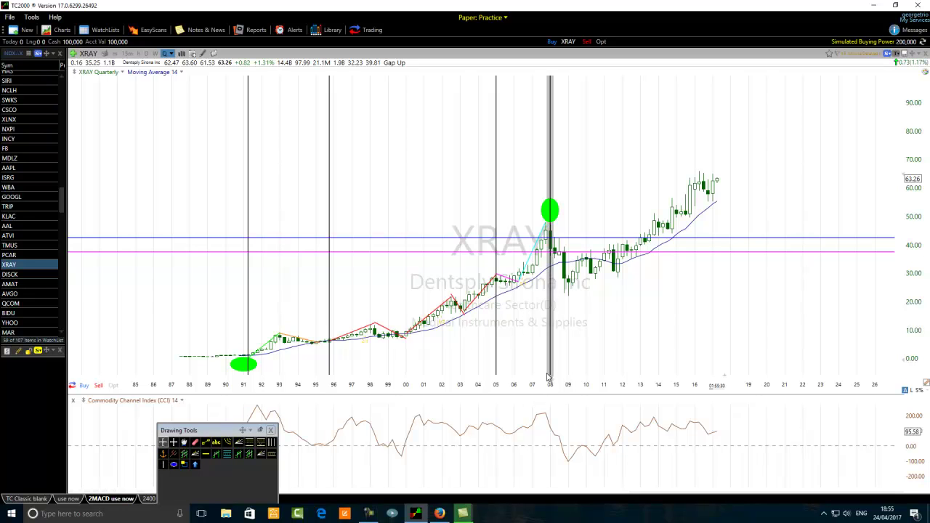
scroll(505, 350, "up", 1)
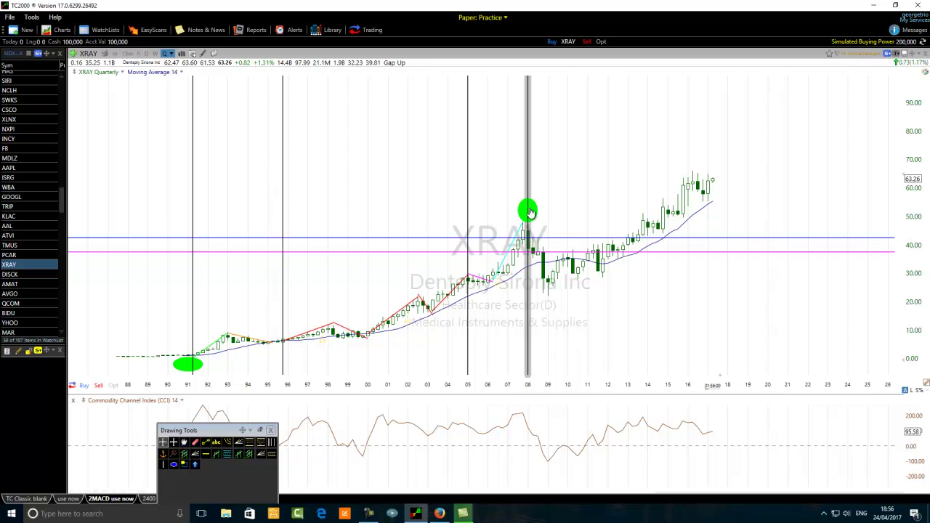
mouse_move(529, 212)
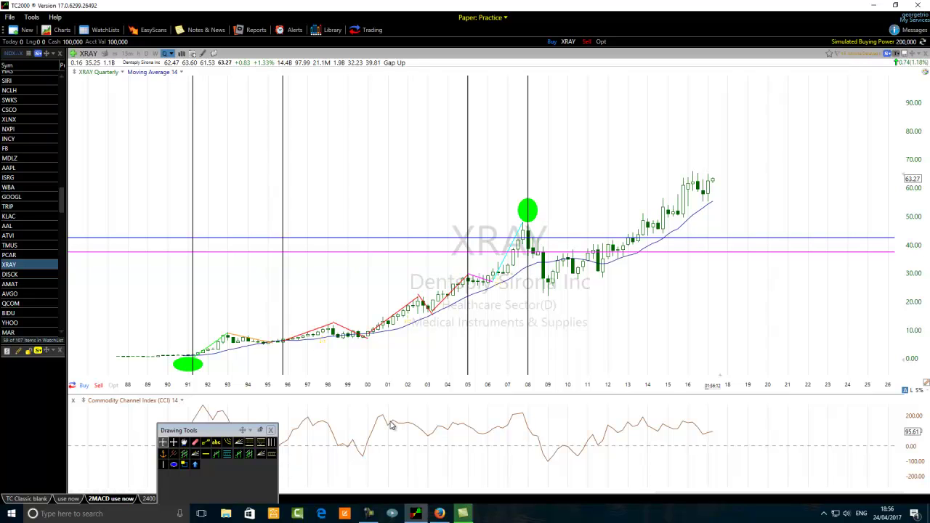
scroll(390, 425, "up", 2)
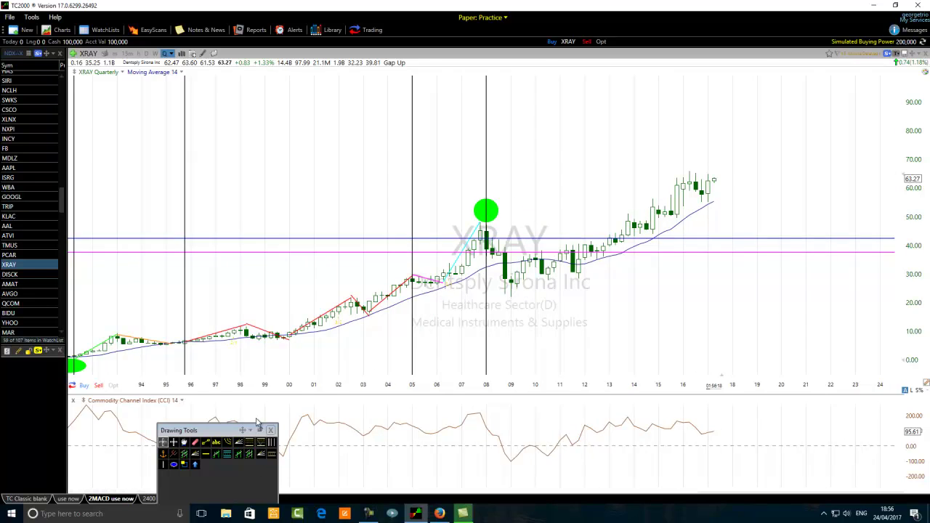
scroll(291, 433, "down", 2)
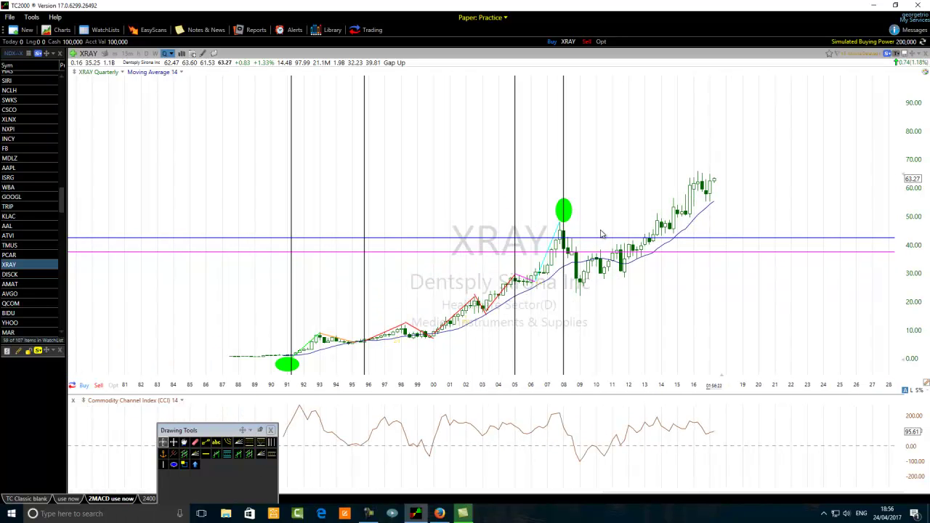
Sketch a schematic wave in the empty area above price, rising from about 52 to 80 by 2002 and falling to about 62.
left_click(206, 443)
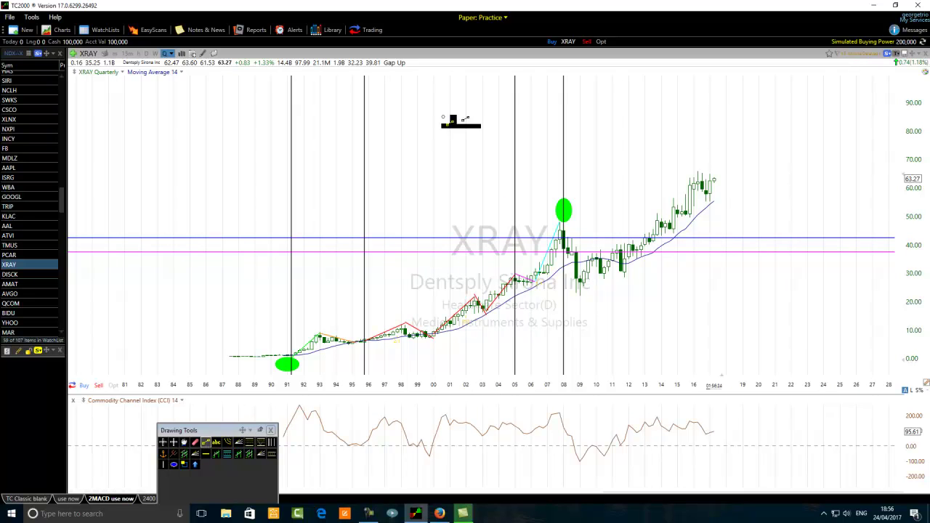
left_click_drag(381, 210, 461, 138)
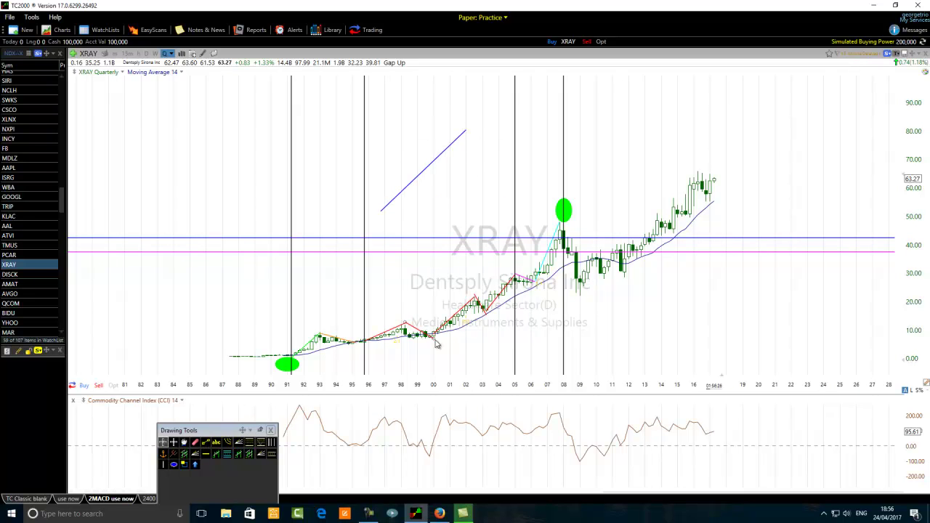
scroll(493, 312, "up", 2)
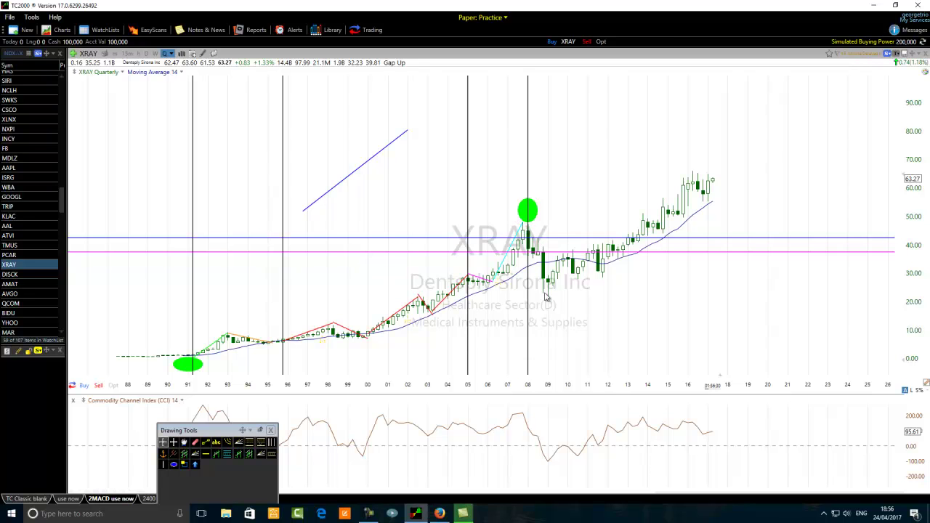
left_click(206, 443)
left_click_drag(407, 131, 422, 185)
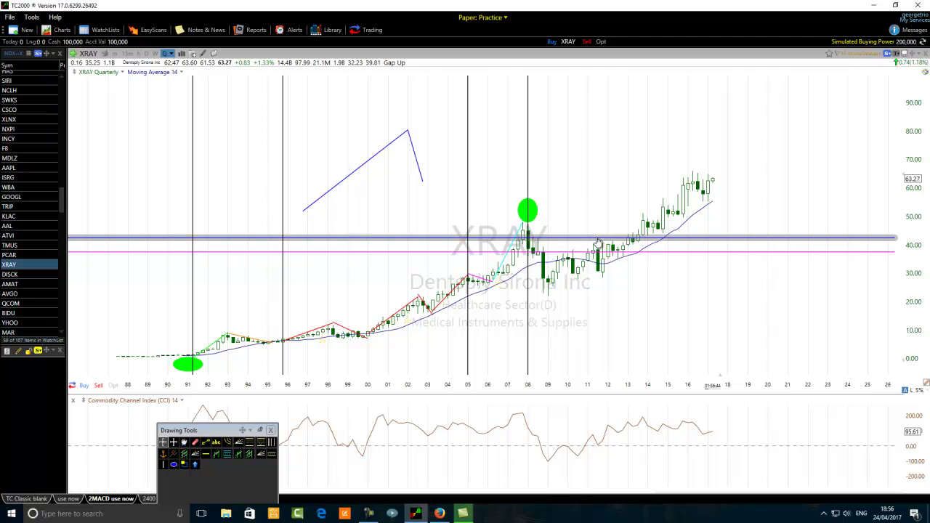
Draw a trend line from the high at the end of 2007 down to the early 2009 low.
mouse_move(597, 241)
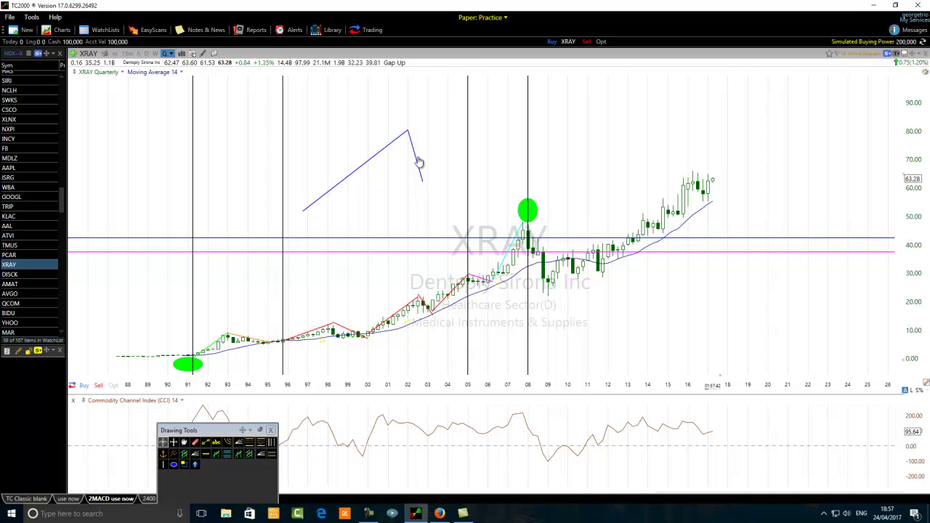
left_click(206, 442)
mouse_move(521, 226)
left_mouse_down()
mouse_move(561, 226)
mouse_move(544, 280)
mouse_move(550, 291)
left_mouse_up()
Form an X label above the schematic wave's peak from two crossing trend lines.
left_click(205, 444)
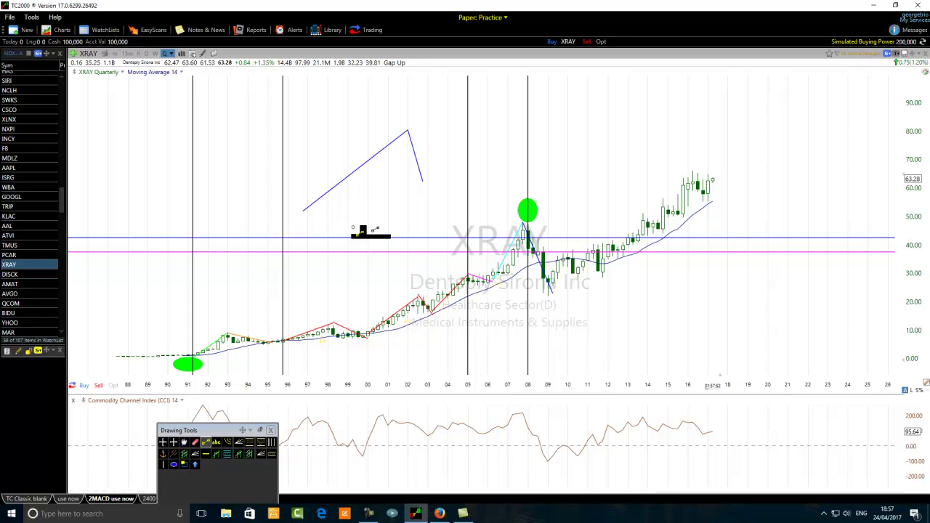
left_click_drag(417, 104, 383, 135)
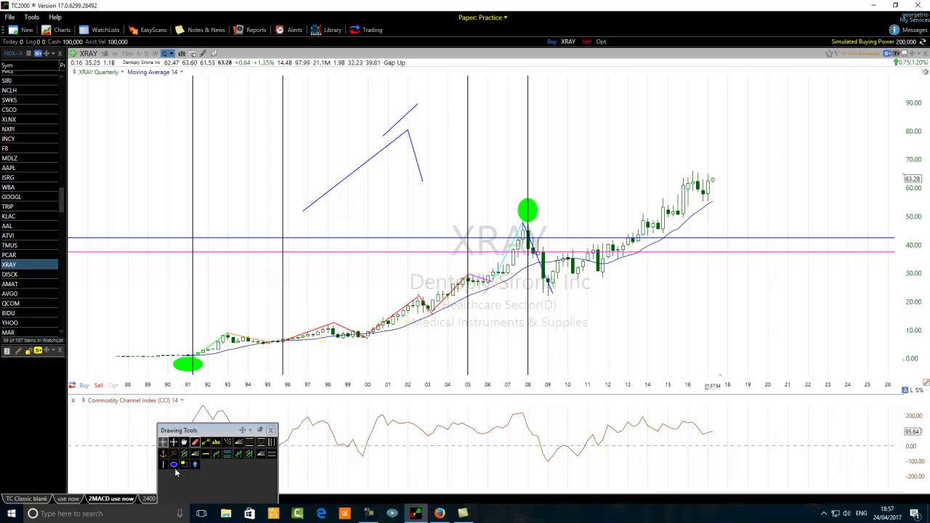
left_click(206, 445)
left_click_drag(378, 102, 425, 136)
Form a letter A below the schematic wave's falling leg from two slanted trend lines and a crossbar.
left_click(205, 442)
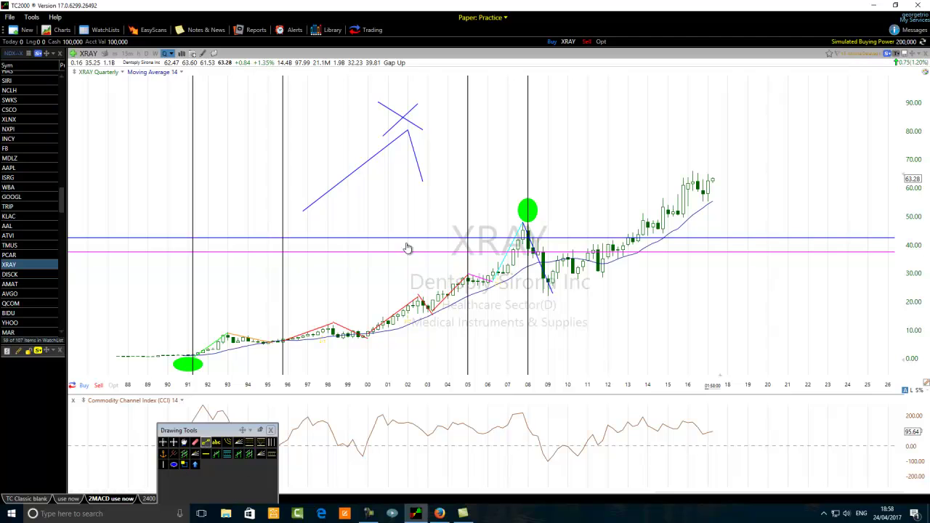
left_click_drag(433, 182, 417, 201)
left_click(207, 442)
left_click_drag(432, 182, 447, 201)
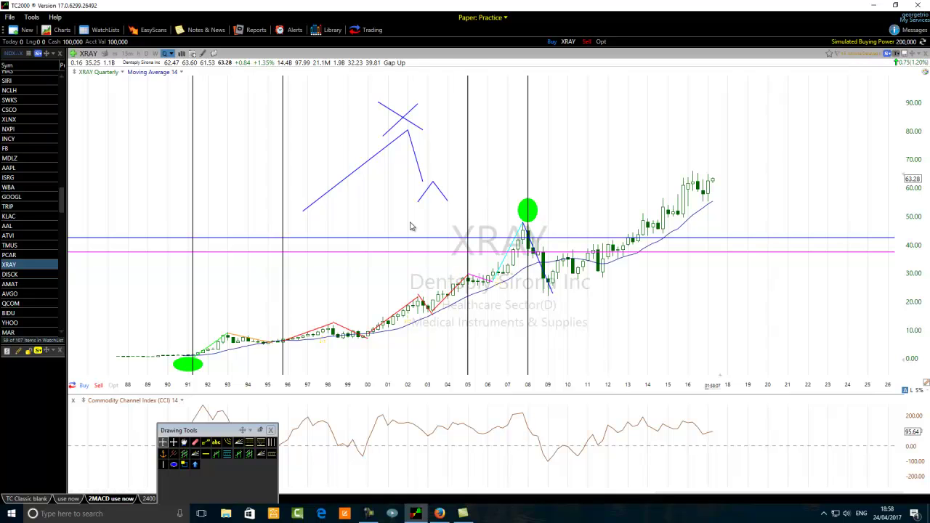
left_click(206, 442)
left_click_drag(398, 193, 457, 193)
Form an X label beside the ellipse at the 2008 price peak from two crossing trend lines.
left_click(206, 442)
mouse_move(526, 216)
left_mouse_down()
mouse_move(492, 216)
mouse_move(485, 230)
left_mouse_up()
left_click(163, 442)
left_click(206, 442)
left_click_drag(499, 192, 526, 217)
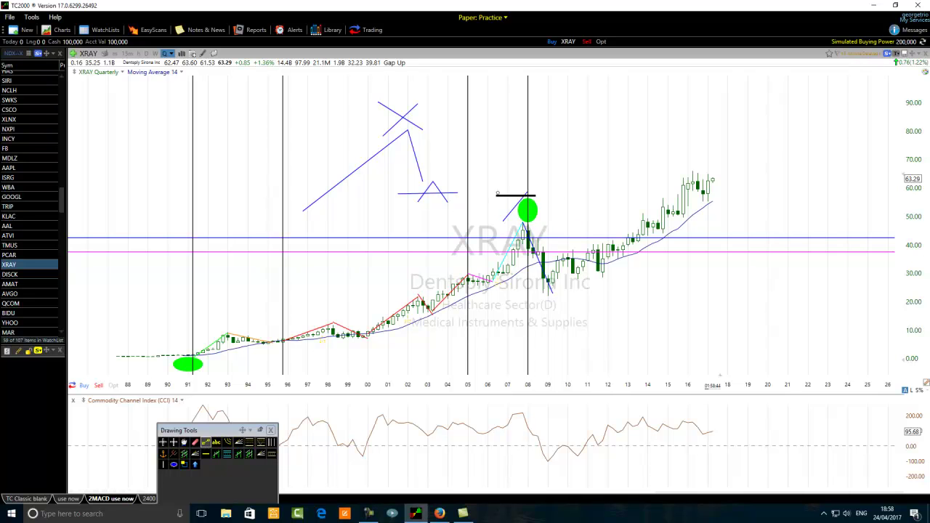
key("Escape")
Form a letter A below the 2009 low from trend lines and draw a trend line from that low up to the 2010 high.
left_click(205, 443)
mouse_move(561, 300)
left_mouse_down()
mouse_move(539, 324)
mouse_move(565, 311)
mouse_move(570, 326)
mouse_move(567, 319)
mouse_move(582, 315)
left_mouse_up()
left_click(206, 443)
left_click(205, 442)
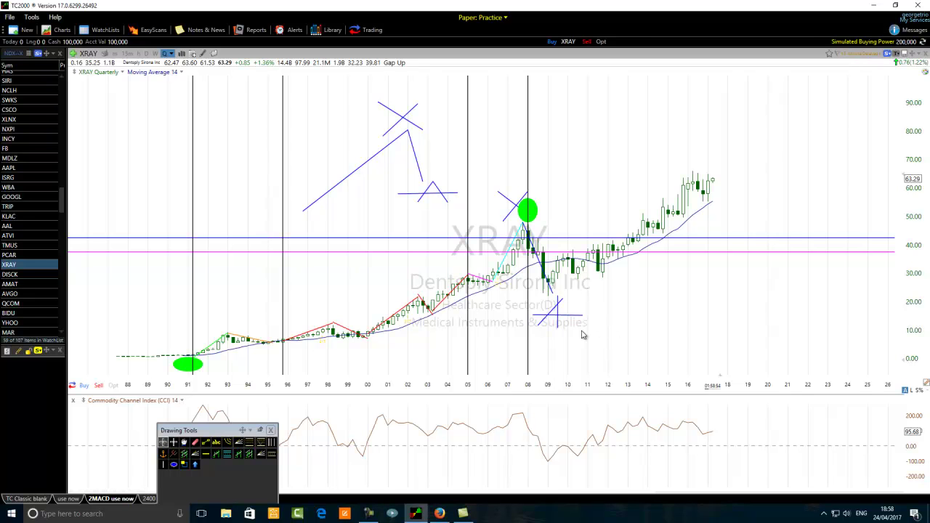
left_click(206, 443)
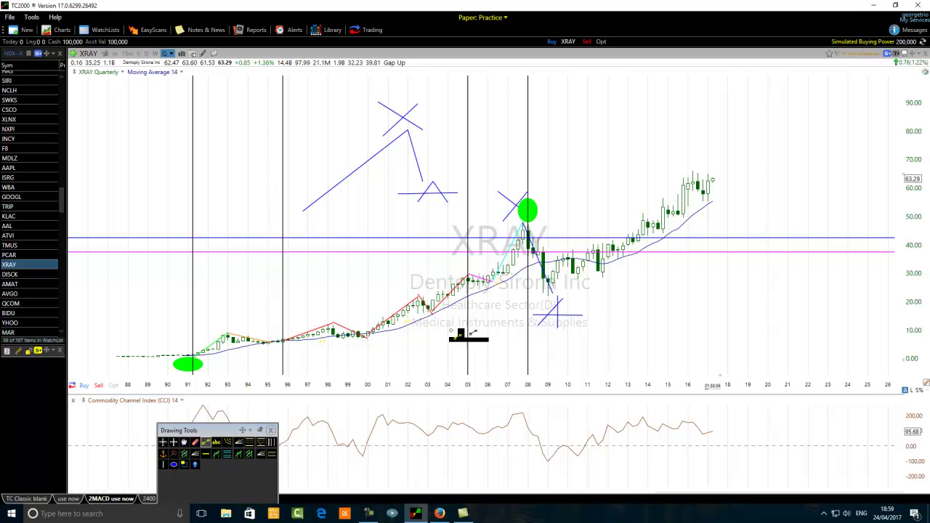
left_click_drag(550, 292, 574, 252)
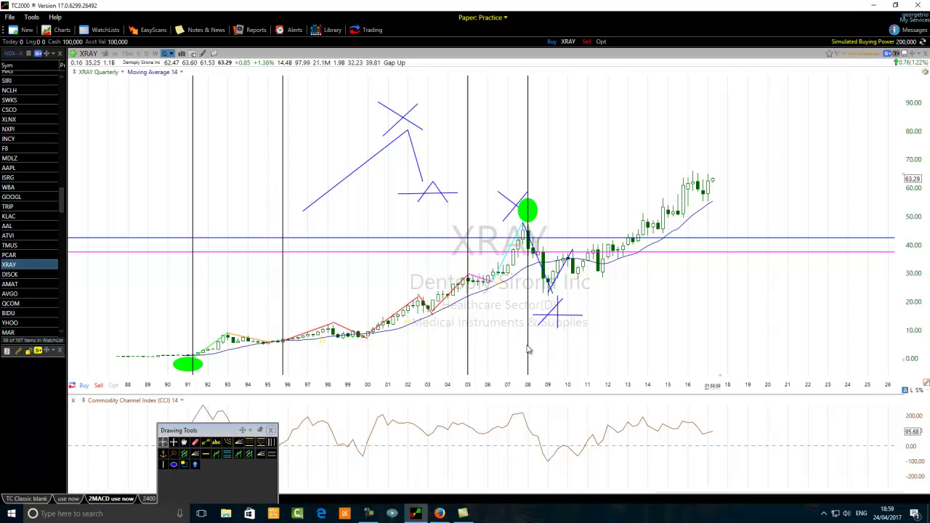
Form a letter B above the 2010 high from short trend lines.
left_click(206, 443)
mouse_move(587, 213)
left_mouse_down()
mouse_move(556, 250)
mouse_move(571, 245)
left_mouse_up()
left_click(205, 442)
mouse_move(567, 220)
left_mouse_down()
mouse_move(592, 224)
mouse_move(577, 227)
left_mouse_up()
left_click(206, 443)
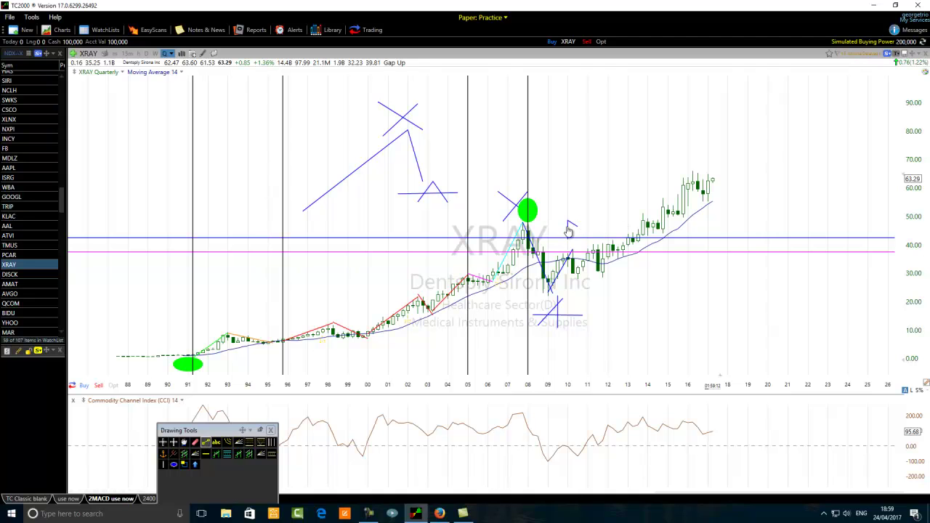
left_click_drag(608, 235, 568, 232)
left_click(206, 443)
left_click_drag(570, 236, 572, 231)
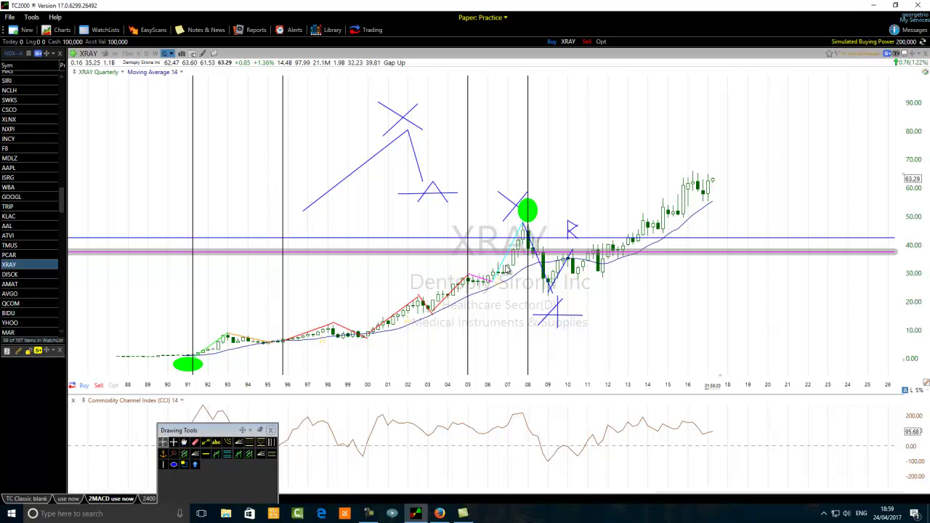
left_click(206, 442)
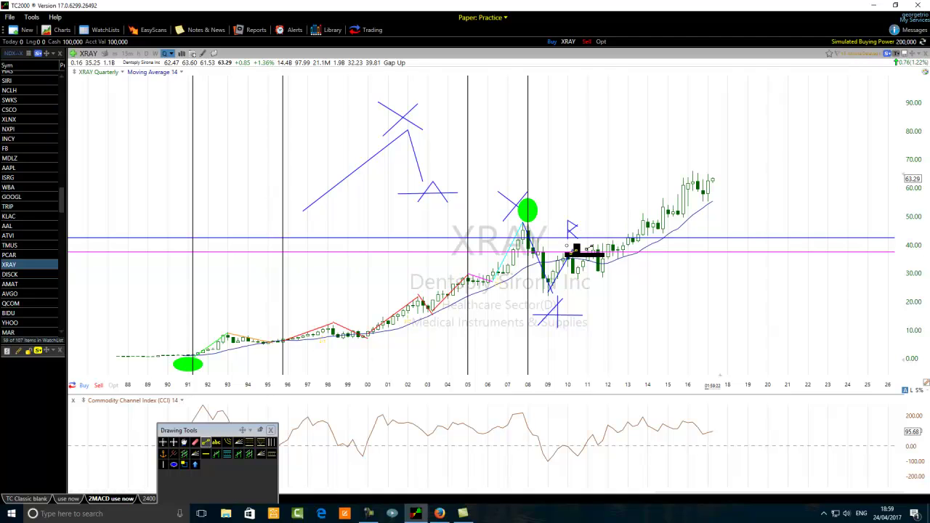
left_click_drag(579, 240, 573, 249)
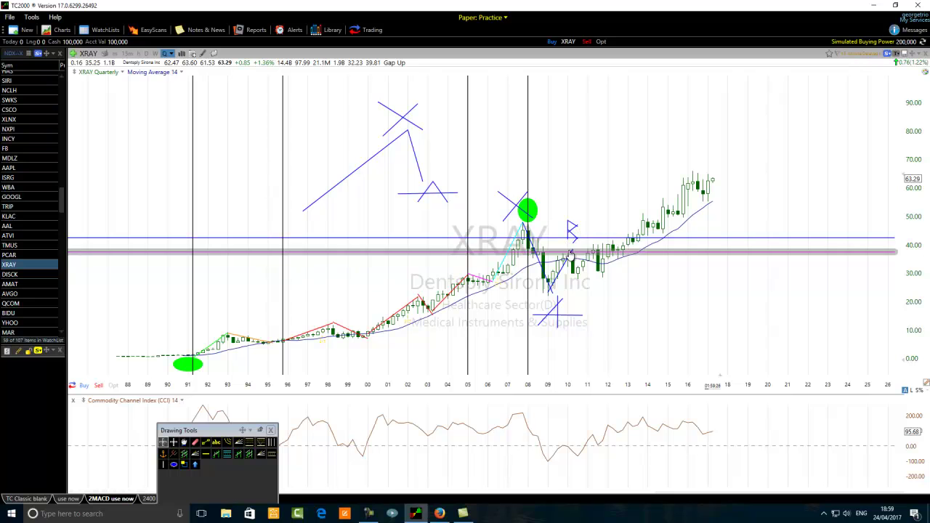
left_click(555, 316)
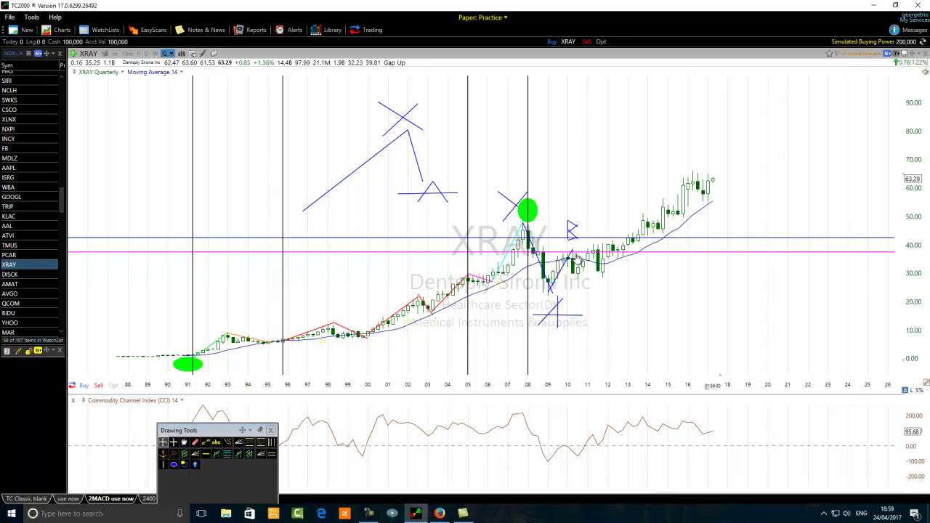
Form a squared letter C below the late-2011 low from three short trend lines.
left_click(206, 442)
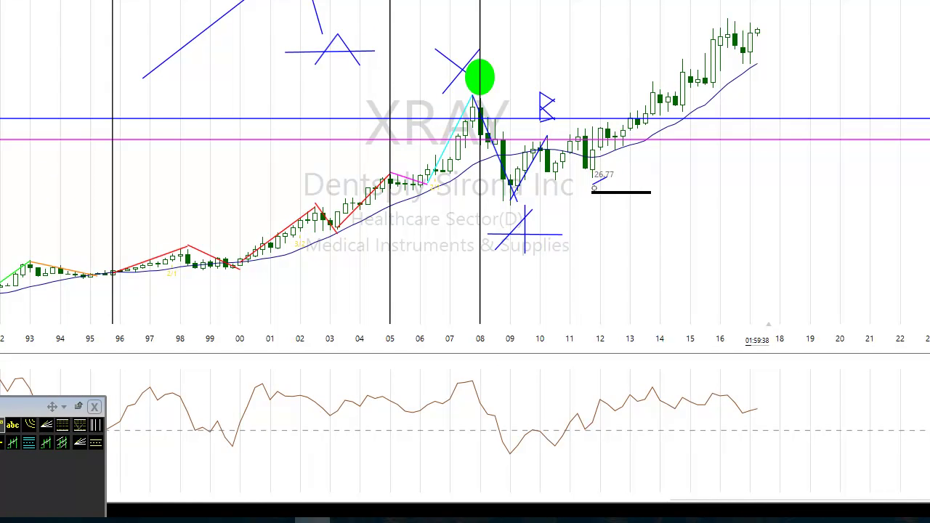
left_click_drag(585, 177, 608, 177)
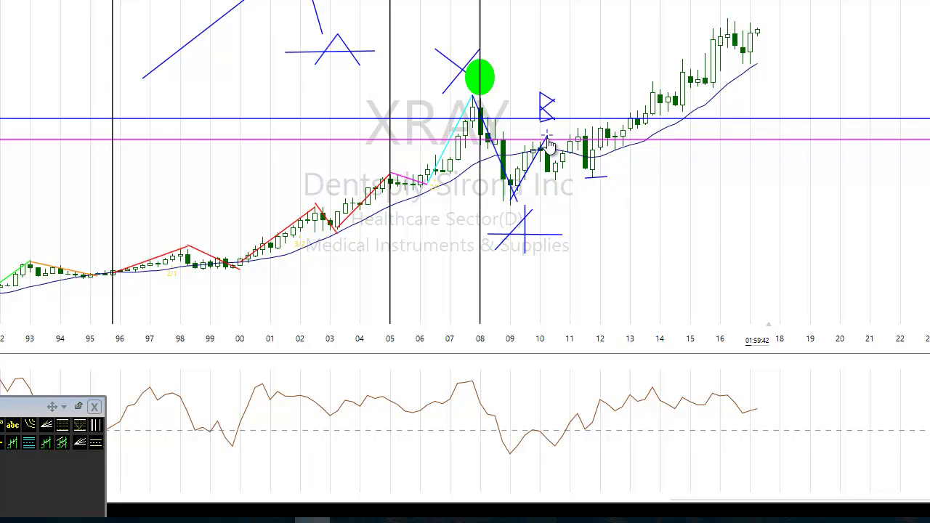
left_click(594, 177)
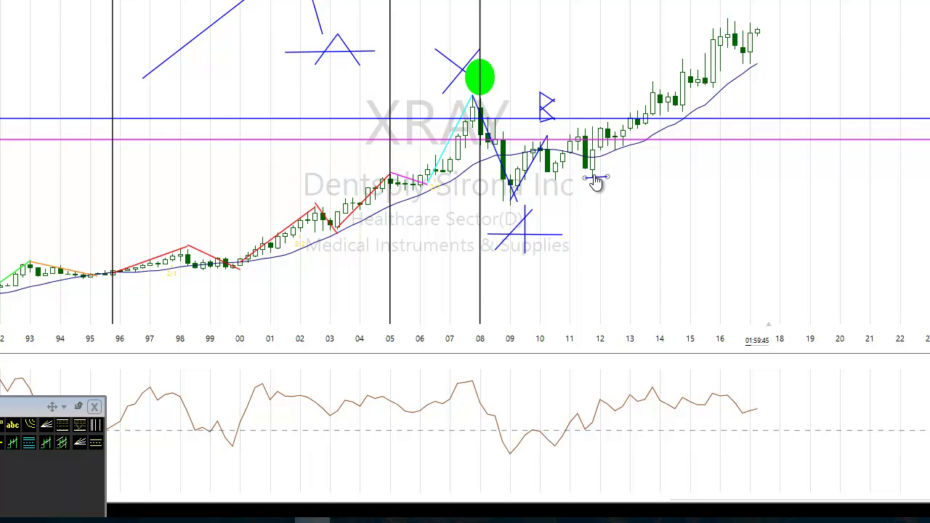
left_click(3, 434)
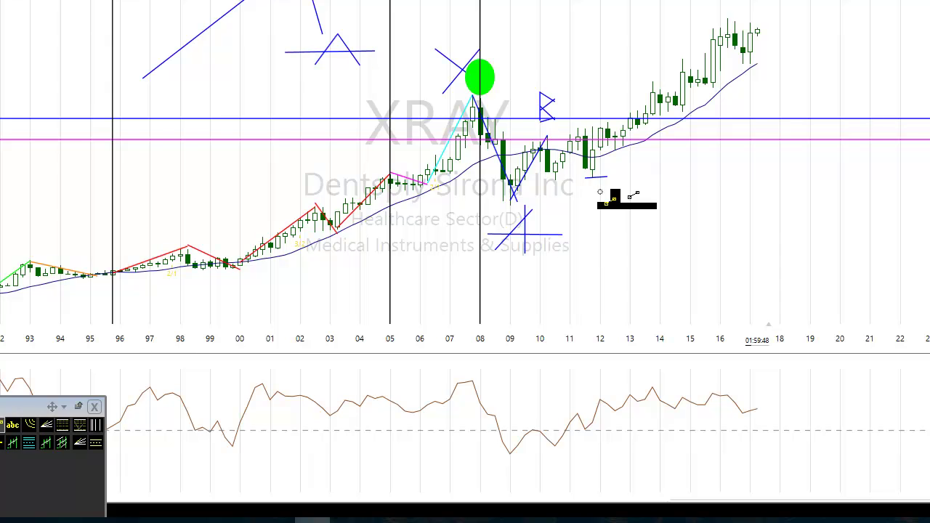
left_click_drag(589, 186, 585, 208)
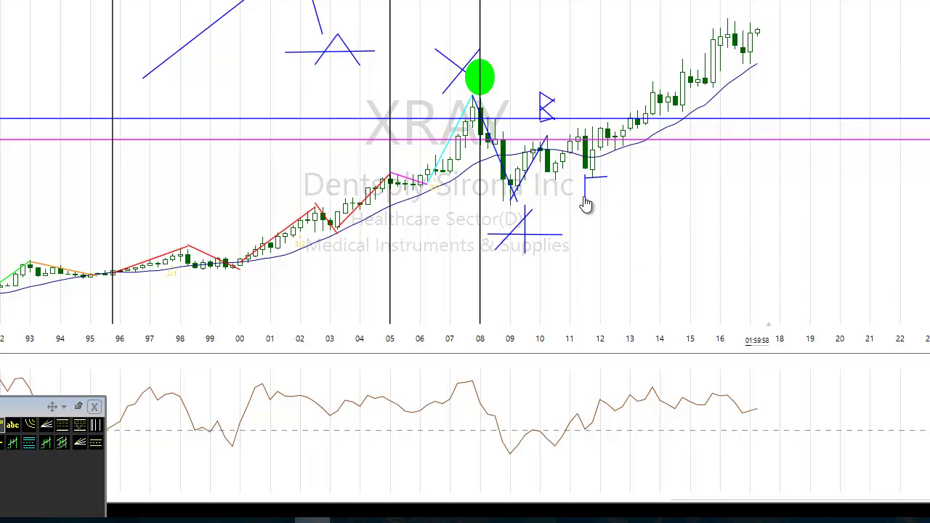
mouse_move(586, 195)
left_mouse_down()
mouse_move(622, 197)
mouse_move(601, 195)
left_mouse_up()
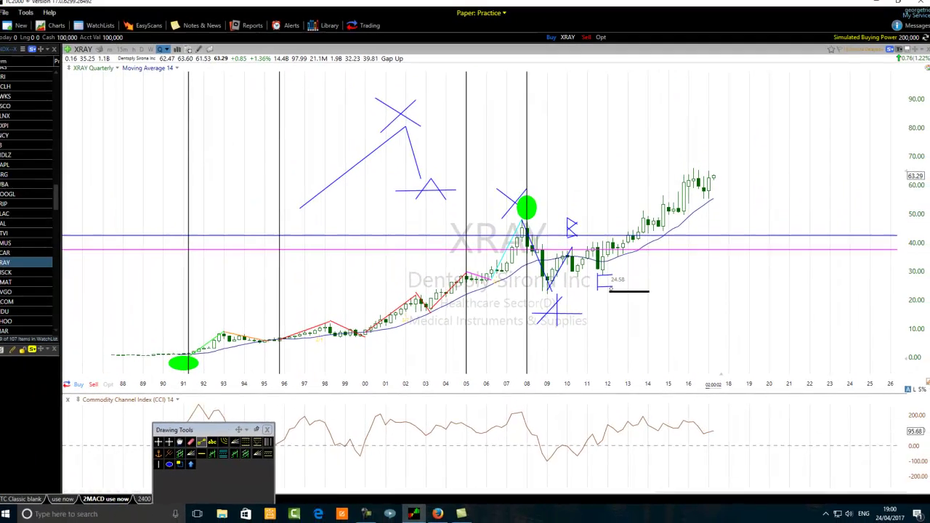
left_click(605, 292)
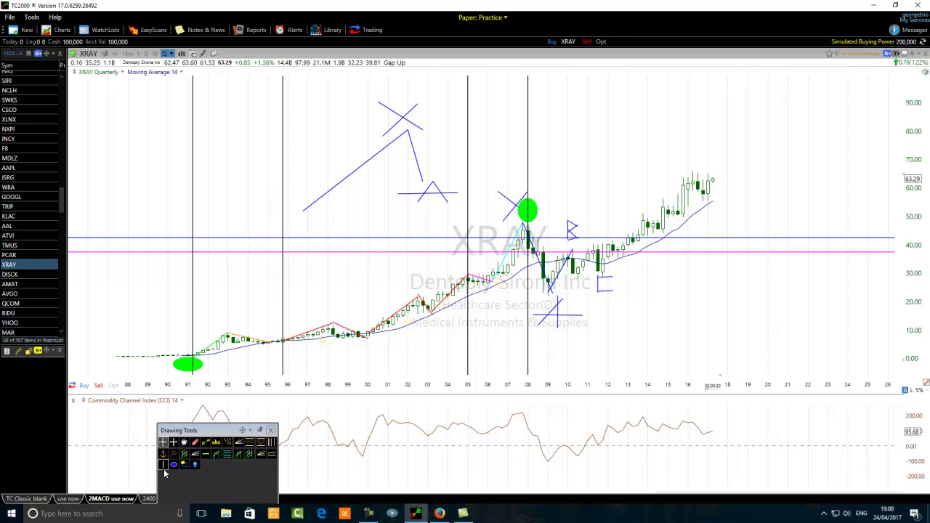
Form a letter D above the 2016 highs from a vertical, a horizontal and a slanted trend line.
left_click(205, 442)
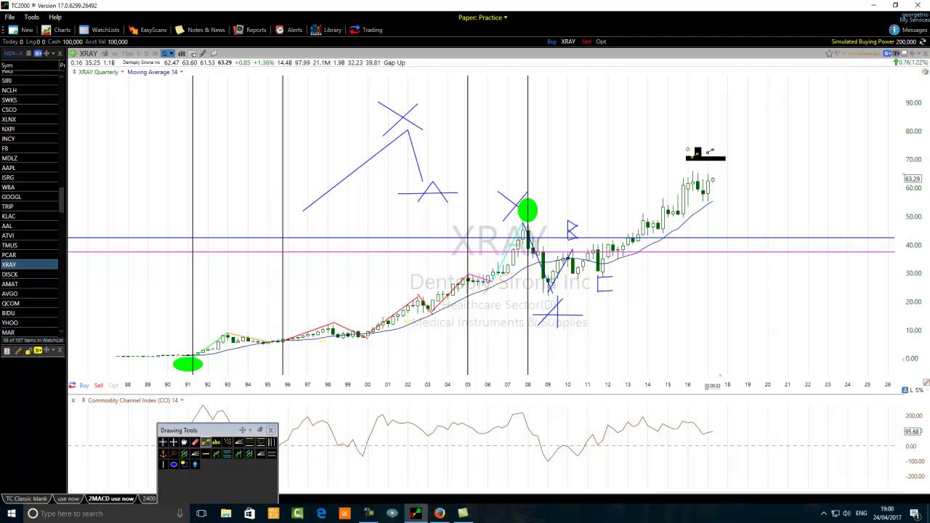
left_click_drag(698, 142, 697, 168)
left_click(163, 442)
left_click_drag(697, 151, 721, 144)
key("Escape")
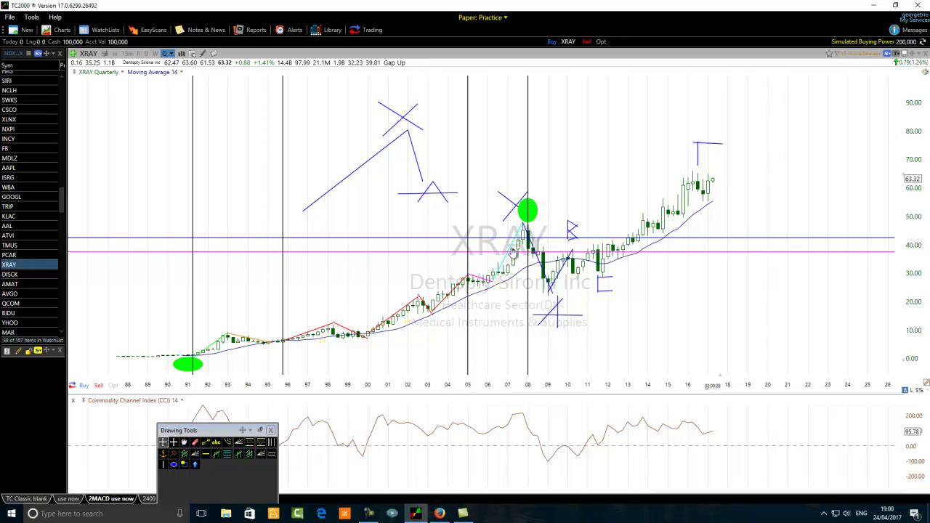
left_click(206, 441)
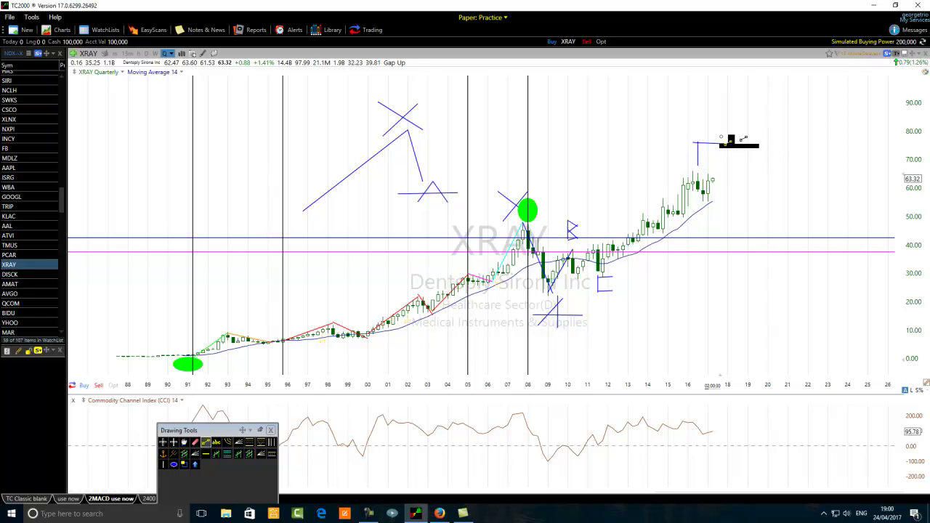
mouse_move(723, 145)
left_mouse_down()
mouse_move(697, 165)
mouse_move(732, 138)
mouse_move(727, 143)
left_mouse_up()
key("Escape")
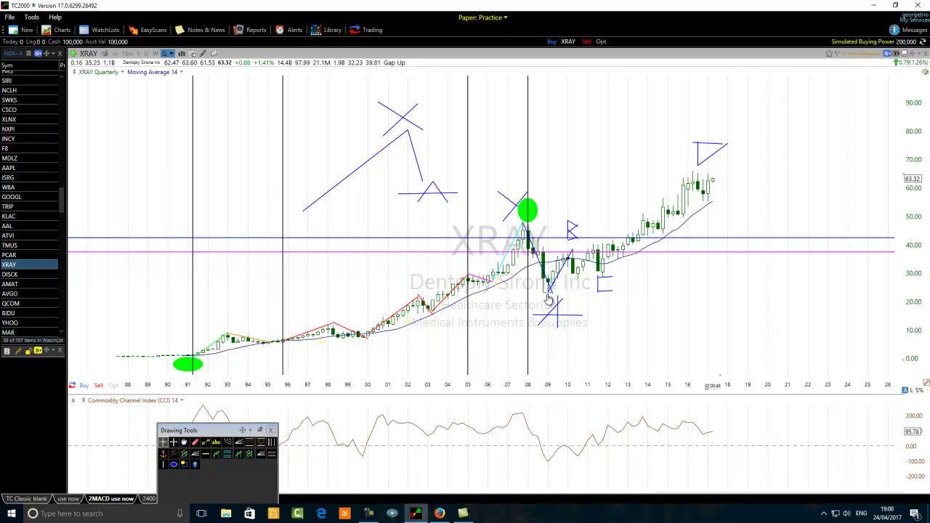
Draw a Fibonacci retracement over the rising leg between the 2006 low and the 2008 peak.
left_click(250, 441)
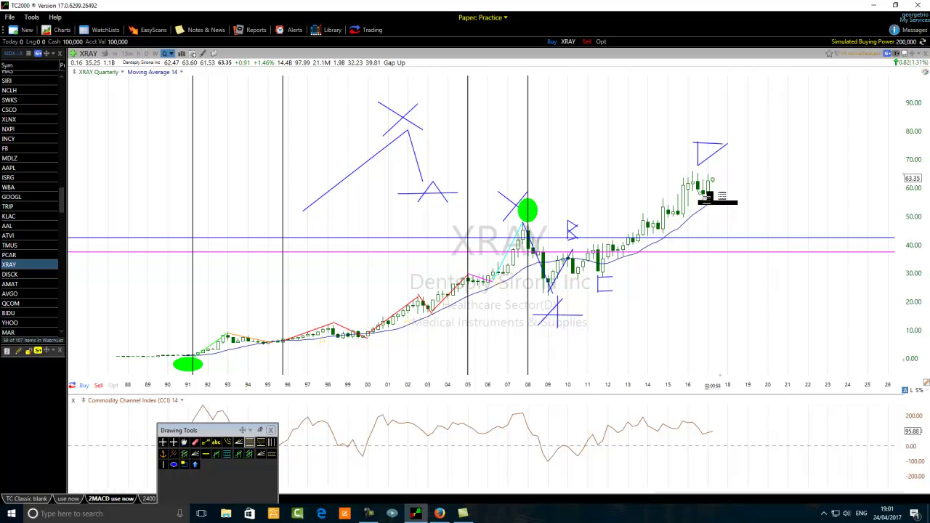
scroll(436, 332, "up", 3)
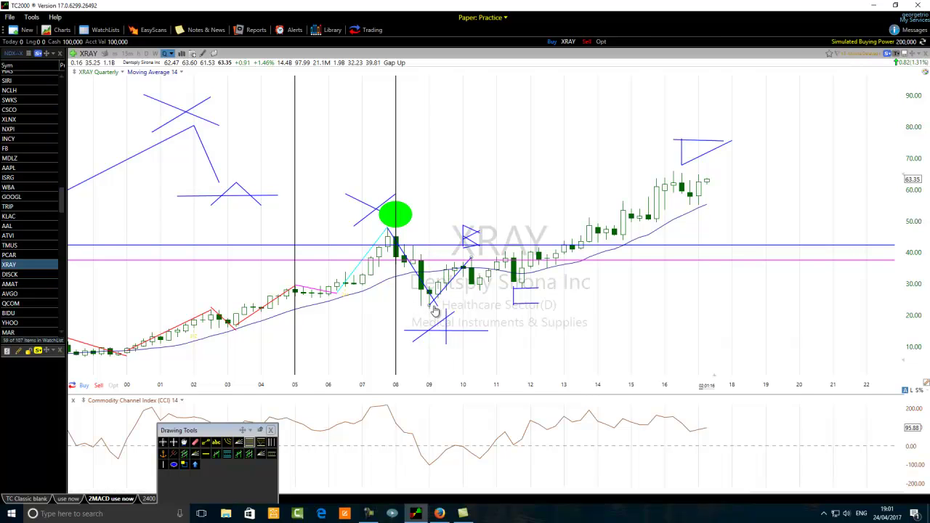
scroll(433, 310, "down", 2)
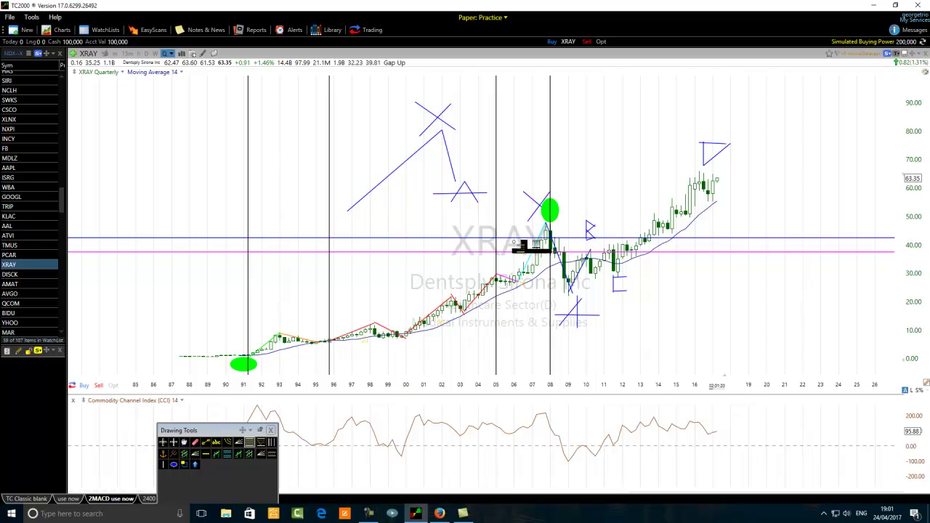
left_click_drag(547, 228, 537, 289)
Place a horizontal line at about 57.09, just below the 150.0 Fibonacci level, and color it magenta.
left_click(205, 453)
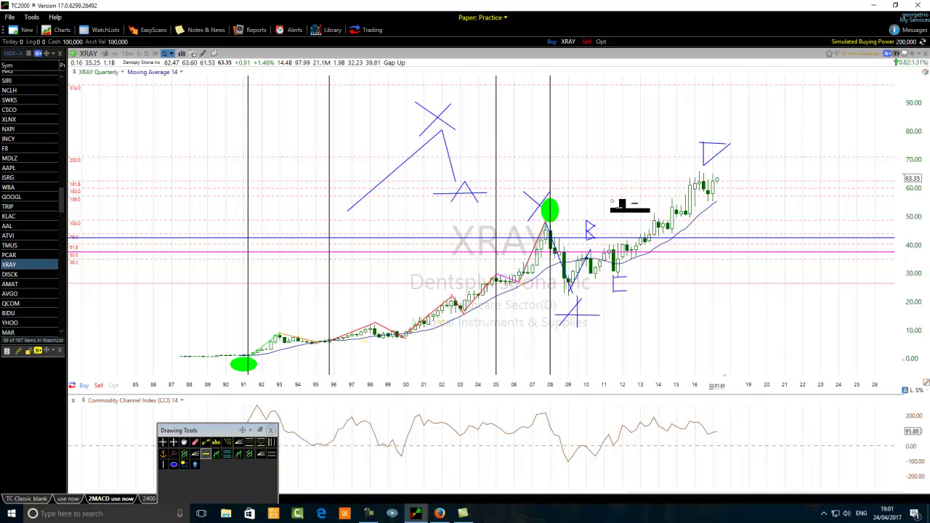
left_click(625, 195)
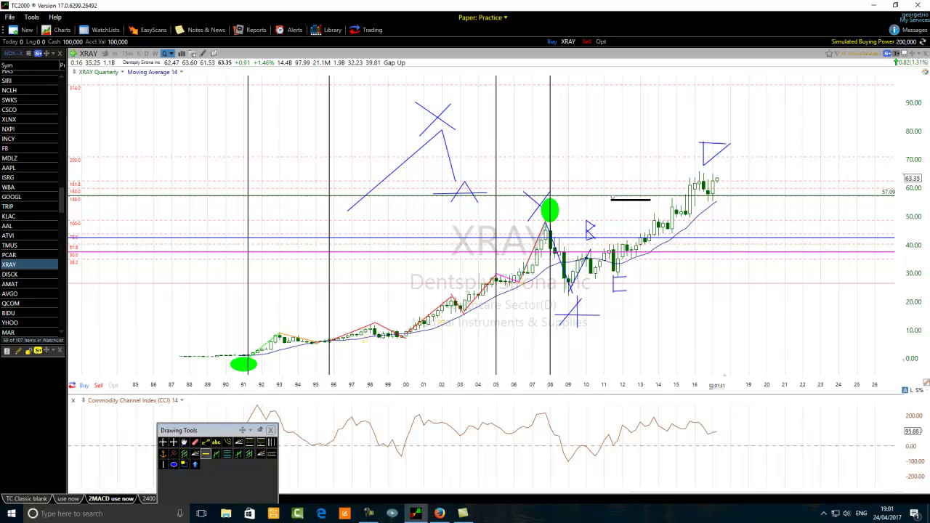
right_click(744, 196)
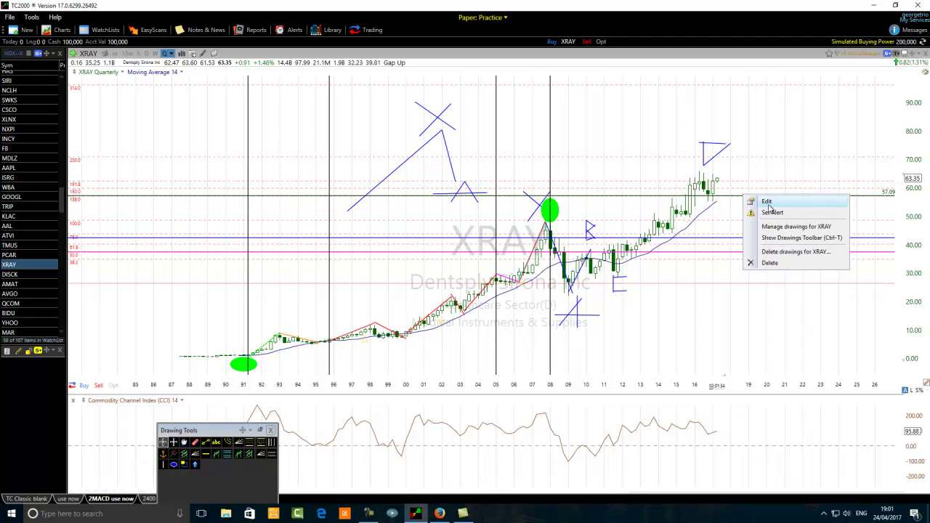
left_click(768, 203)
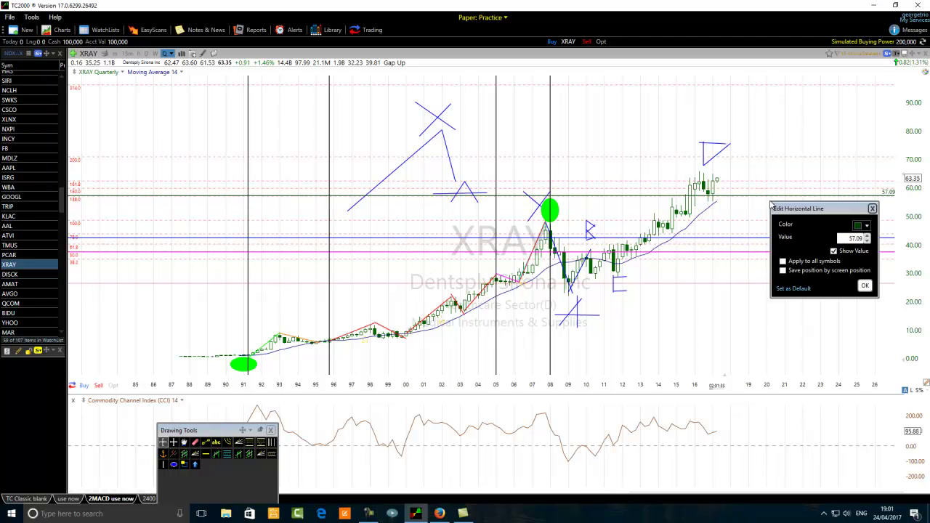
left_click(860, 226)
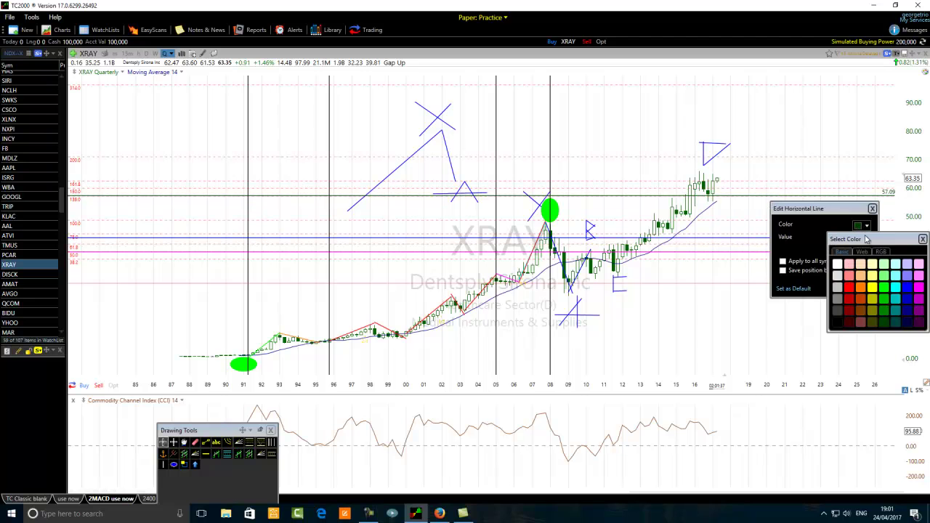
left_click(919, 288)
left_click(872, 289)
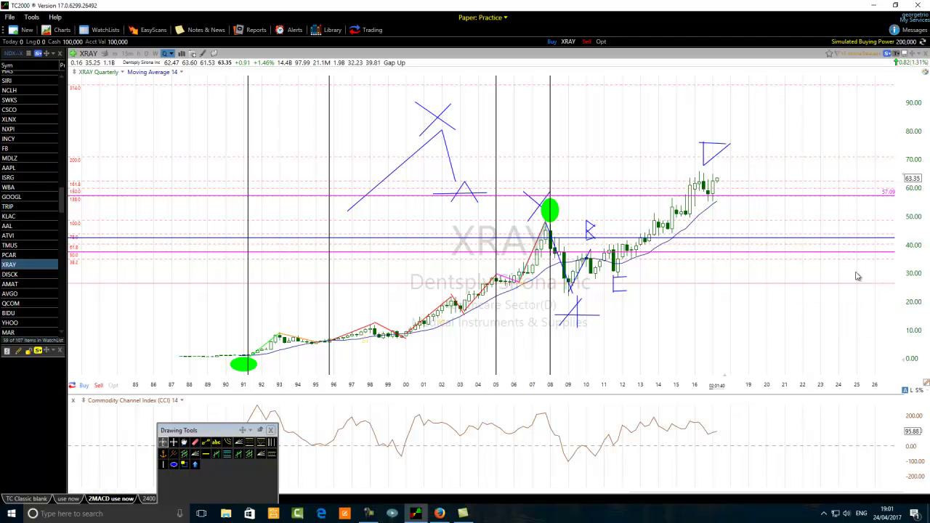
Draw a wide green ellipse over the 57.09 line, above the 2013 to 2015 candles.
left_click(174, 463)
left_click_drag(730, 187, 635, 192)
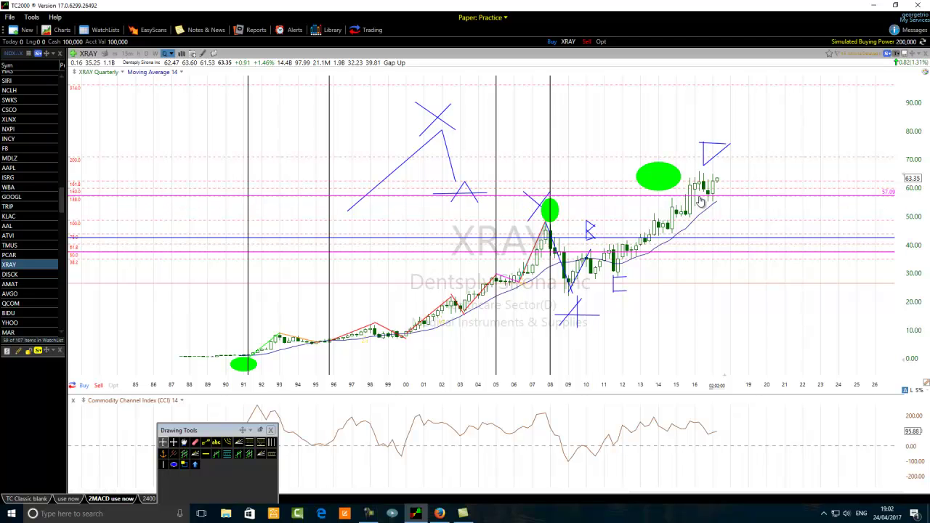
Erase the Fibonacci retracement on the 2006–2008 rise and draw one from the 2008 peak to the 2009 low.
mouse_move(699, 201)
scroll(550, 282, "up", 2)
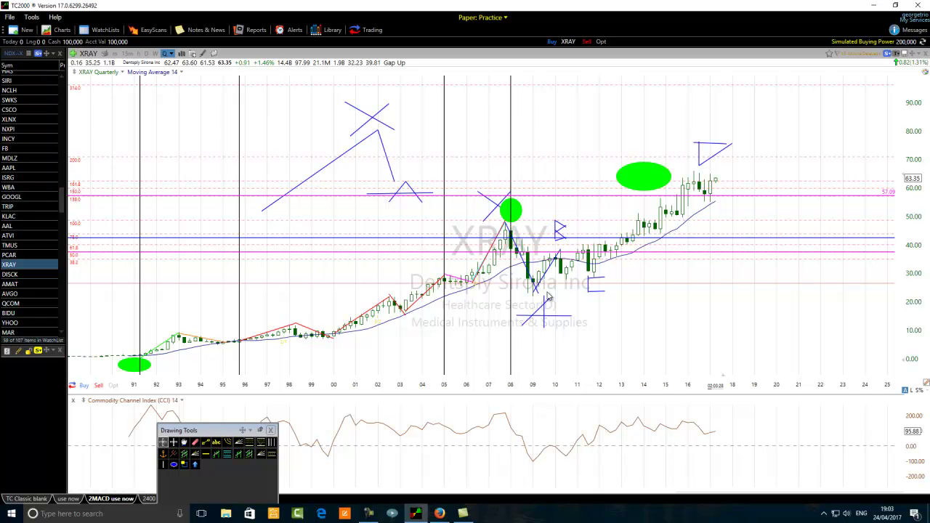
left_click(195, 442)
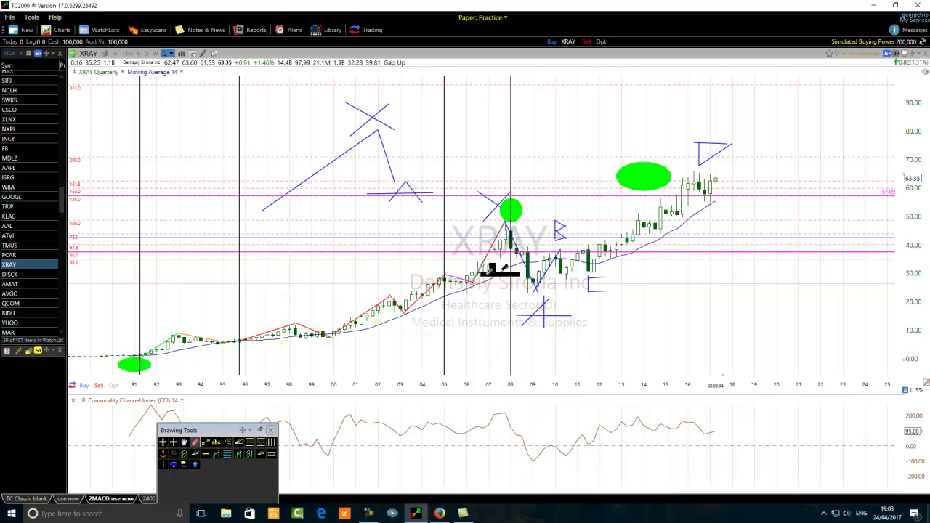
scroll(421, 356, "up", 2)
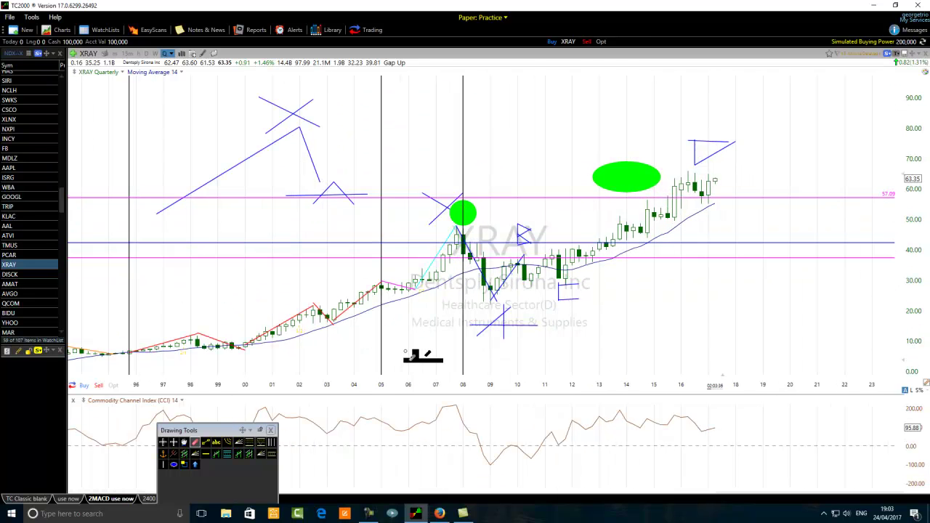
left_click(249, 442)
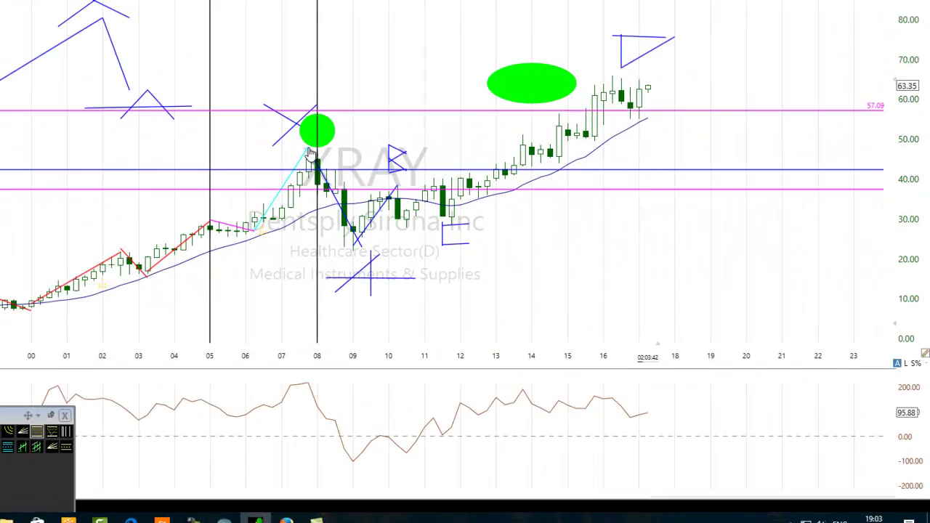
left_click_drag(219, 106, 277, 225)
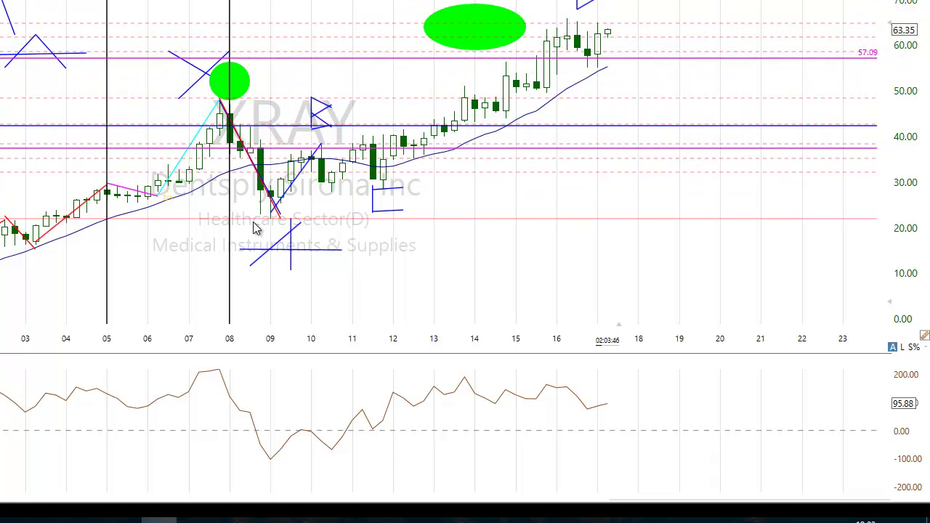
Draw a narrow green ellipse beside the letter B, above the 2010 high.
left_click(319, 149)
mouse_move(280, 212)
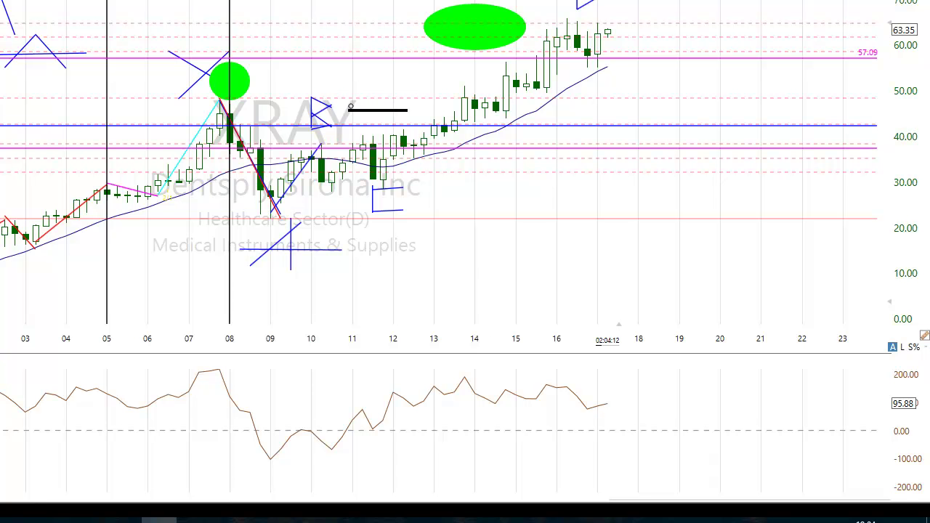
key("Delete")
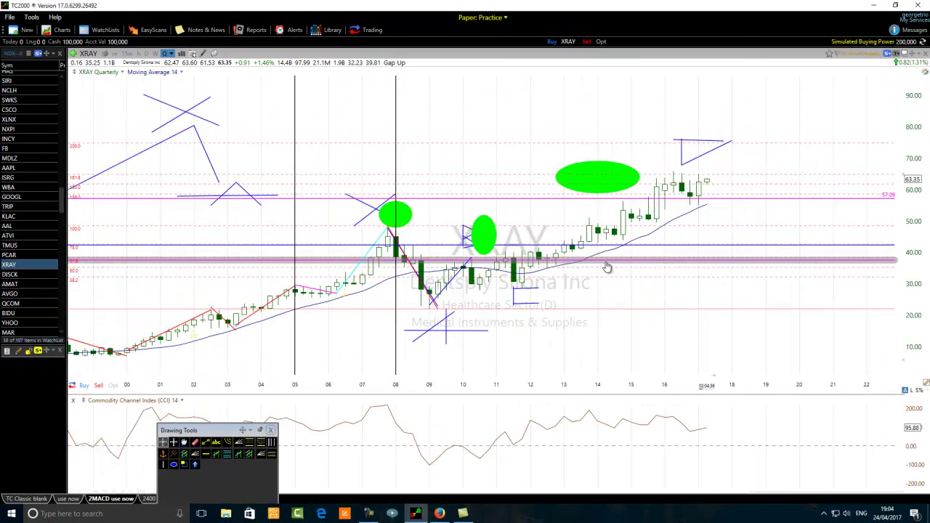
Move the narrow green ellipse from beside the letter B to the late-2013 candles at the 100.0 Fibonacci level.
scroll(608, 267, "up", 2)
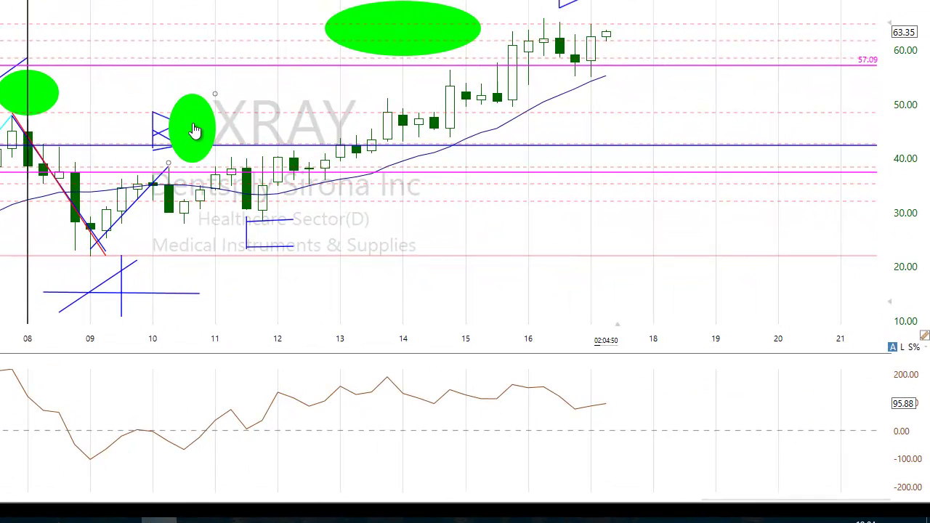
left_click_drag(443, 244, 453, 236)
left_click_drag(215, 116, 311, 119)
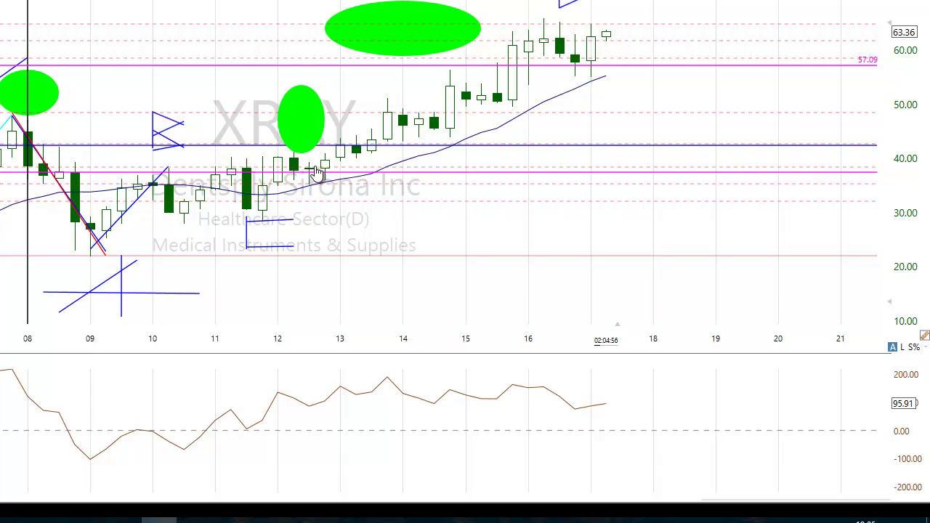
mouse_move(359, 156)
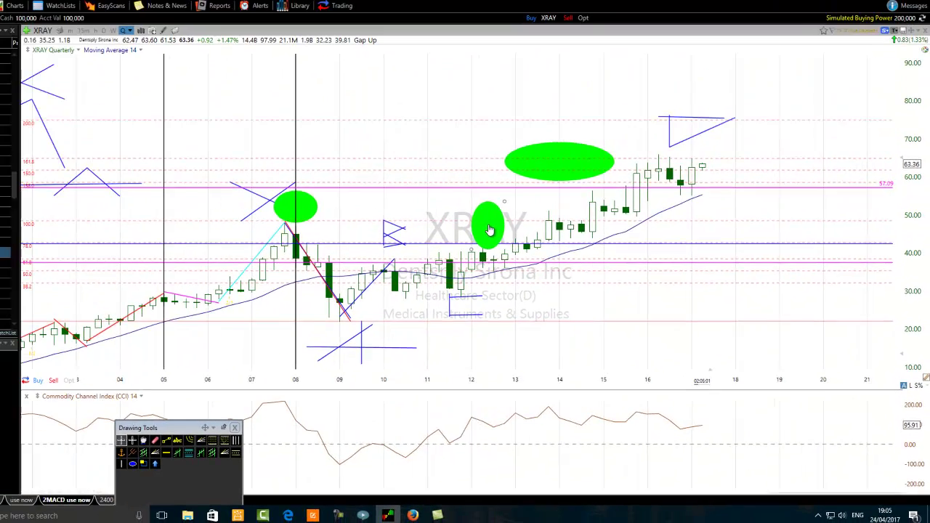
left_click_drag(300, 120, 175, 24)
left_click_drag(427, 176, 513, 232)
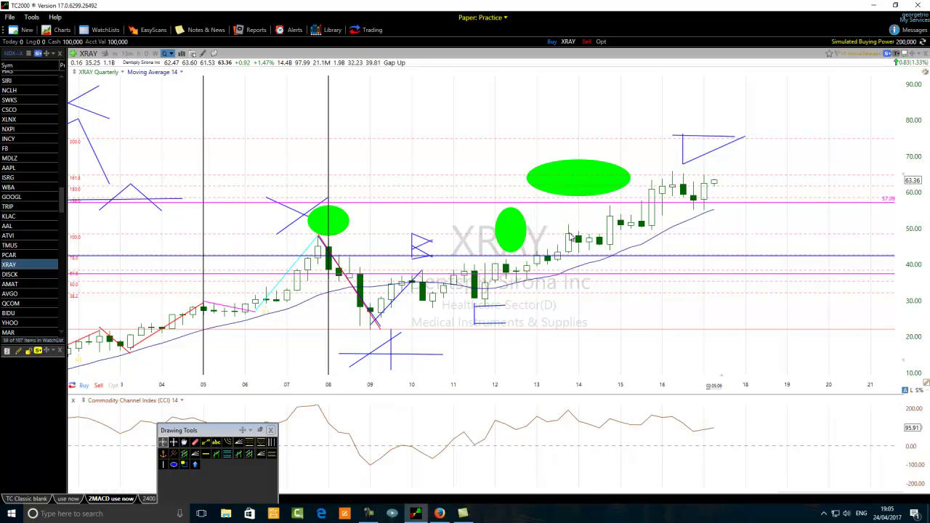
left_click_drag(514, 231, 568, 225)
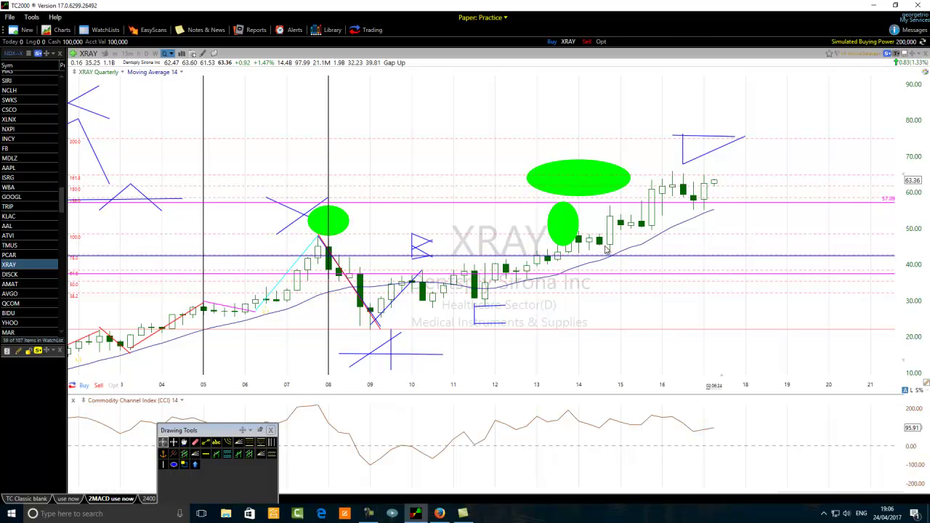
Move the wide green ellipse up to the 200.0 Fibonacci level above the 2016 highs.
scroll(605, 247, "down", 1)
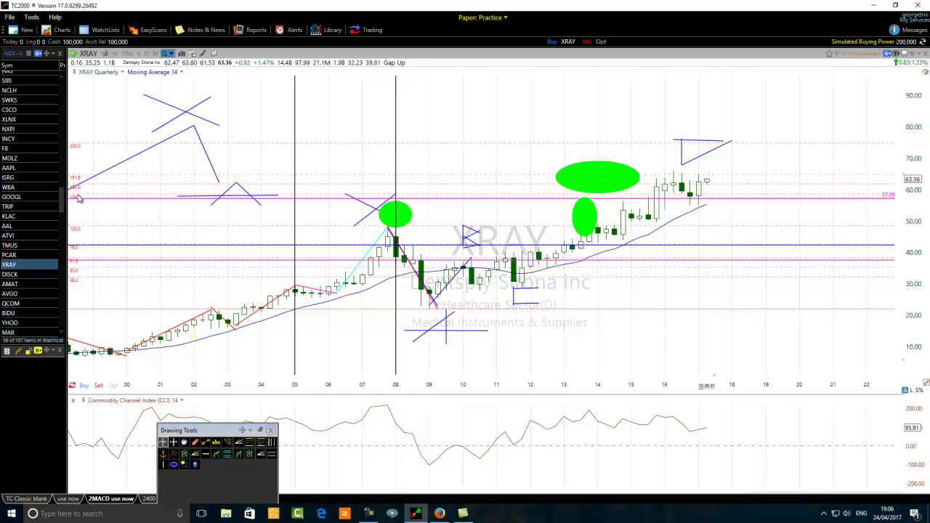
left_click_drag(613, 181, 662, 160)
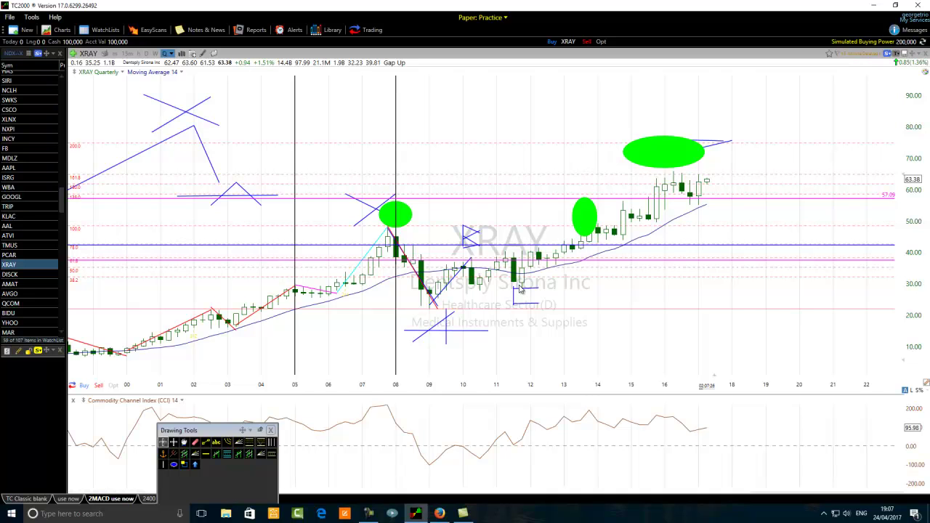
Change the fill of the wide ellipse at the 200.0 Fibonacci level to red.
mouse_move(519, 290)
left_click(667, 153)
right_click(668, 153)
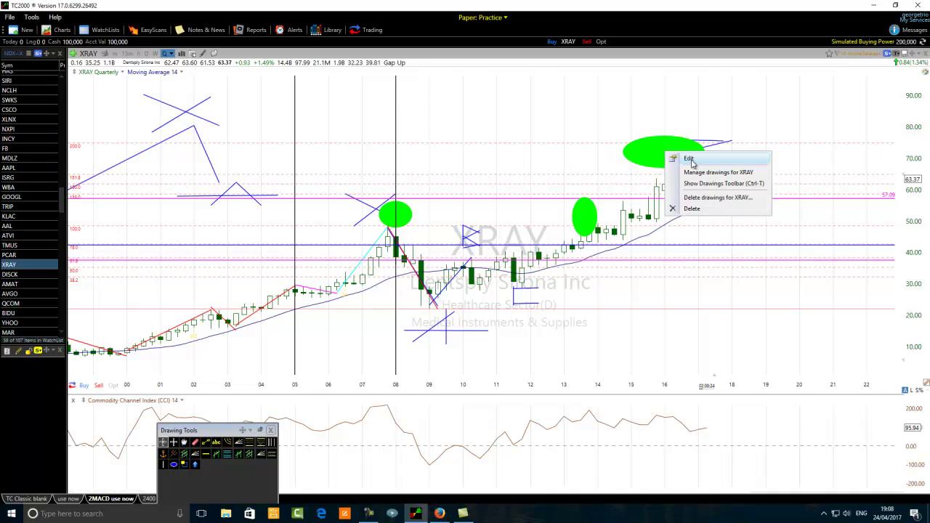
left_click(690, 159)
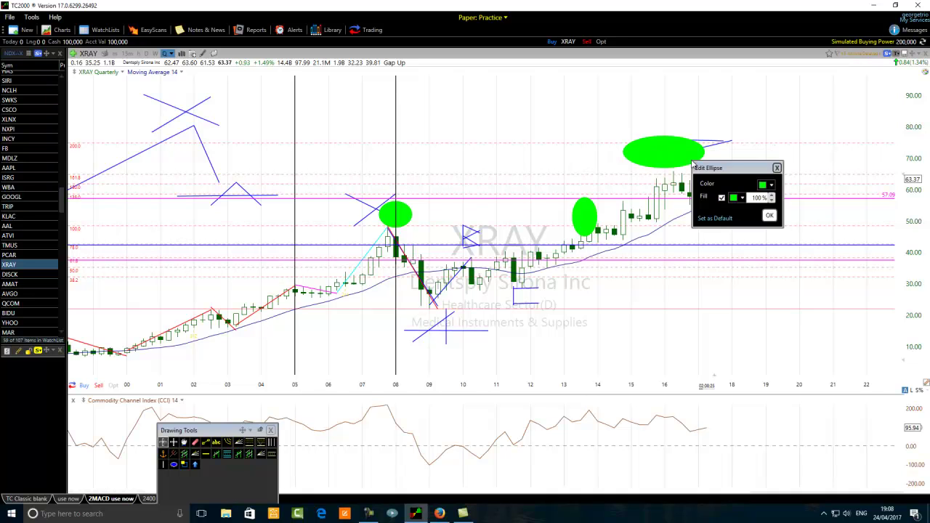
left_click(736, 201)
left_click(753, 265)
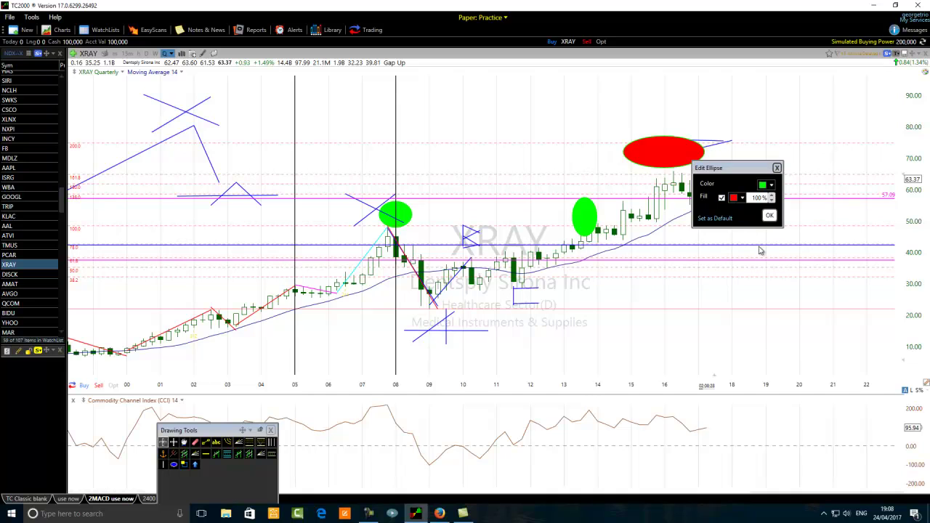
left_click(770, 216)
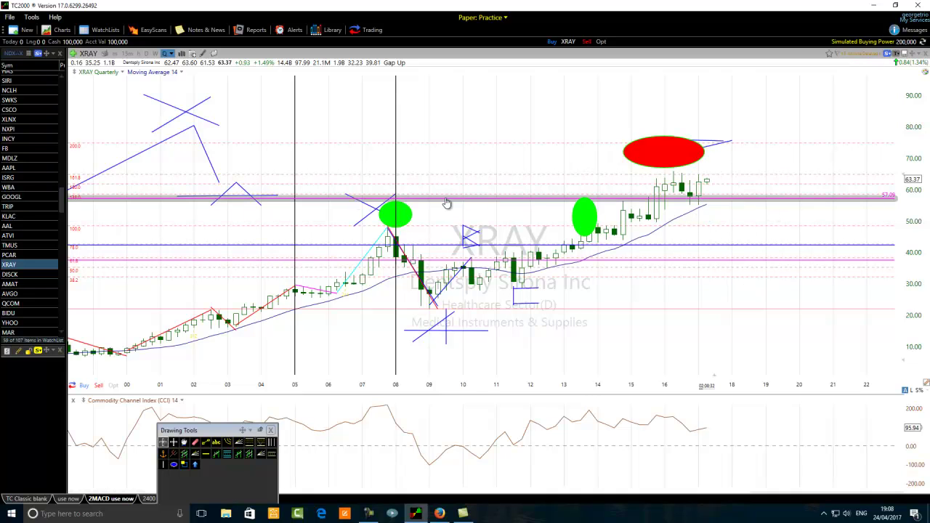
Draw a falling trend line from the 2016 high to about 30 in mid-2018 and place a green ellipse at its lower end.
mouse_move(672, 206)
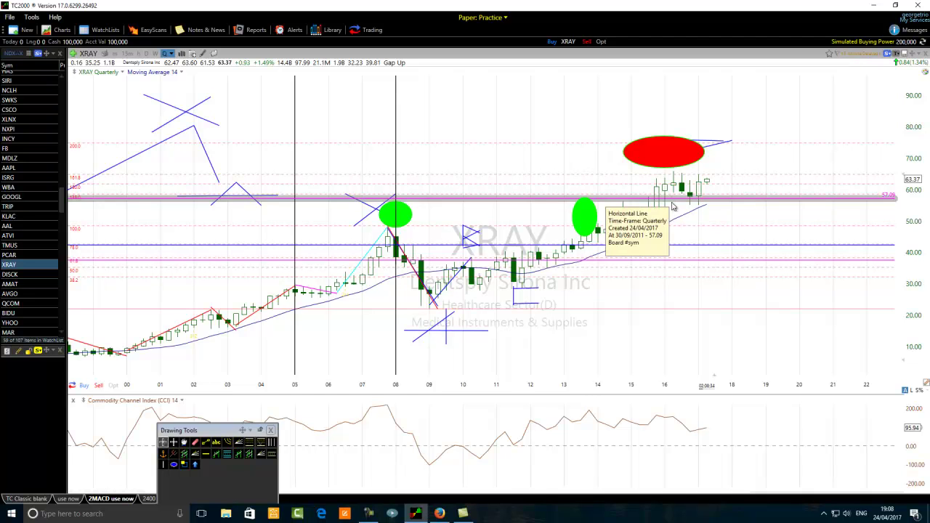
left_click(207, 445)
left_click_drag(673, 172, 748, 285)
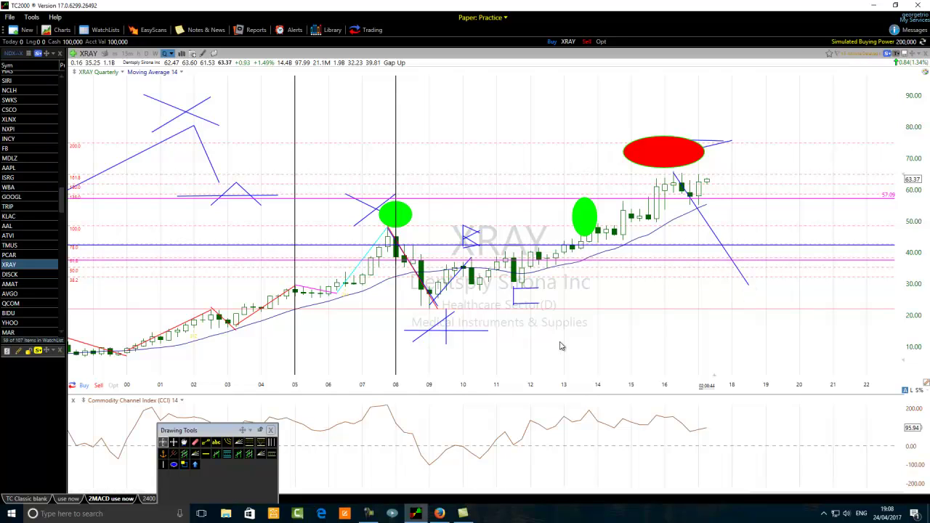
left_click(172, 463)
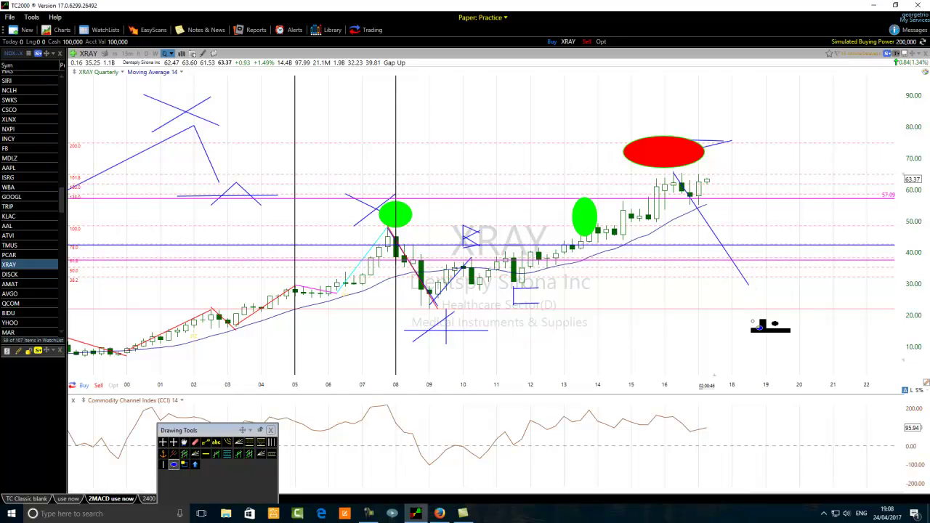
left_click_drag(767, 274, 733, 304)
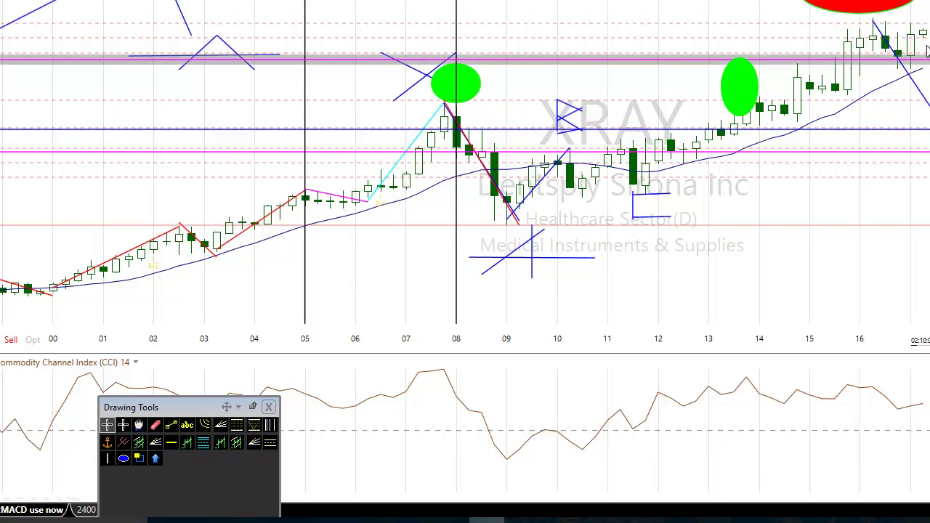
Switch the XRAY chart to the weekly timeframe and enlarge the 2015–2017 candles.
left_click(44, 1)
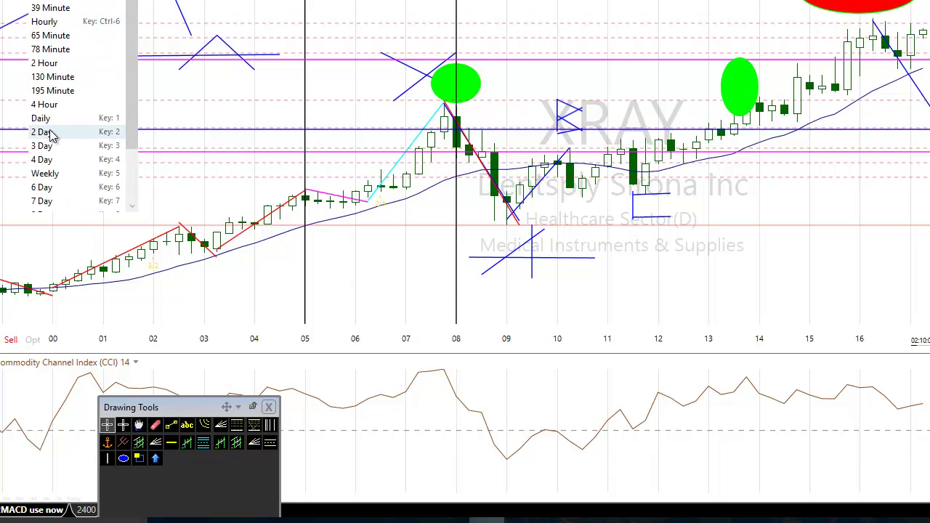
left_click(45, 174)
scroll(326, 152, "down", 5)
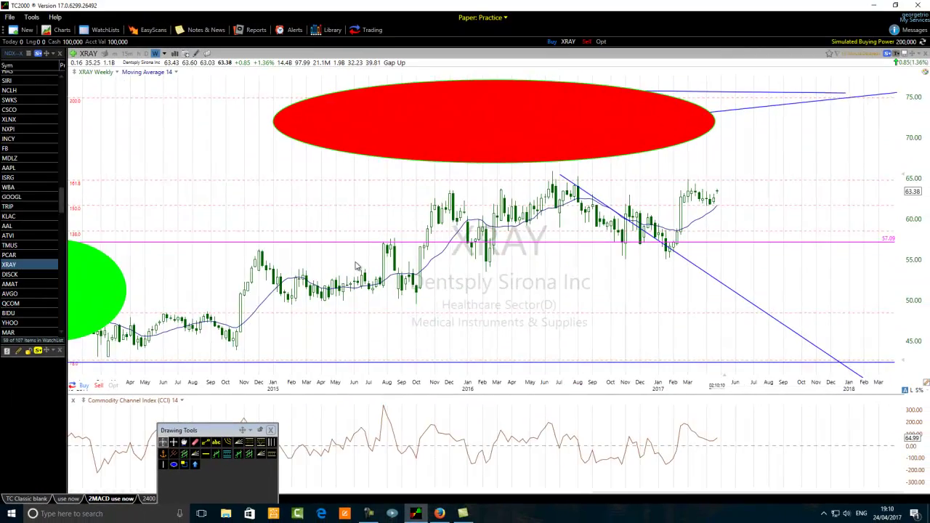
scroll(366, 240, "up", 3)
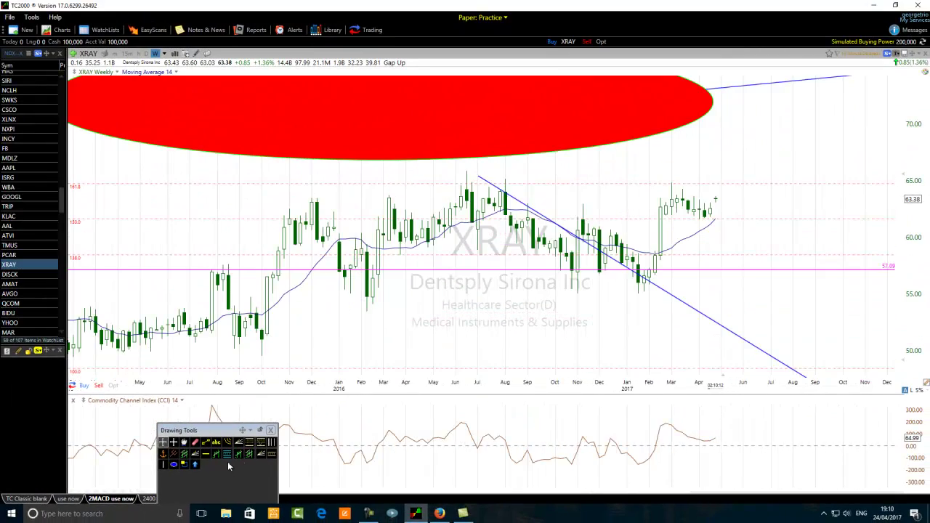
Draw a level trend line along the 2016–2017 highs just below 161.8 and a short falling line from the latest weekly candle.
left_click(173, 465)
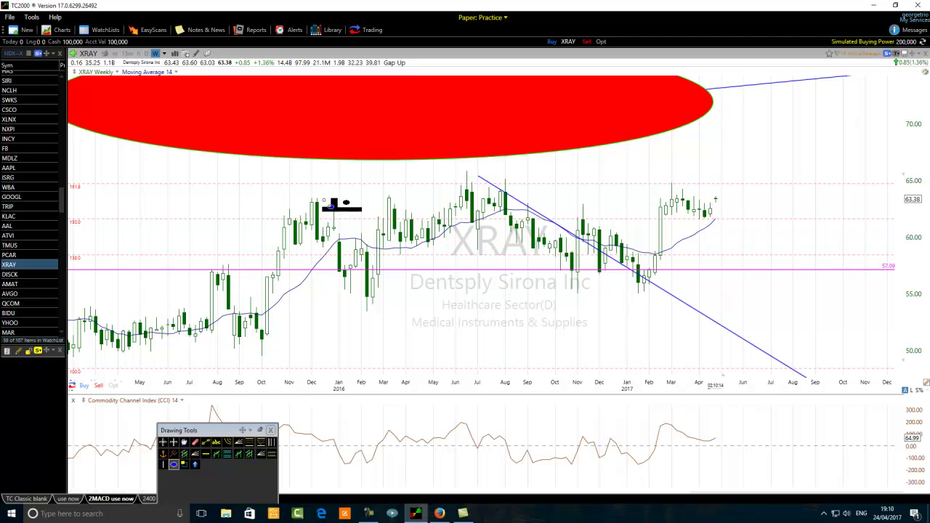
key("Escape")
left_click(205, 441)
left_click_drag(284, 186, 765, 188)
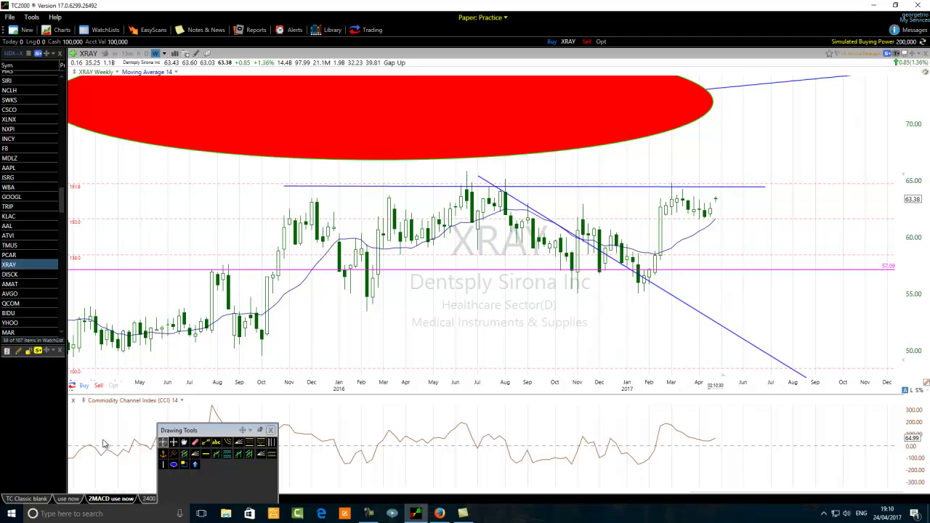
left_click(206, 441)
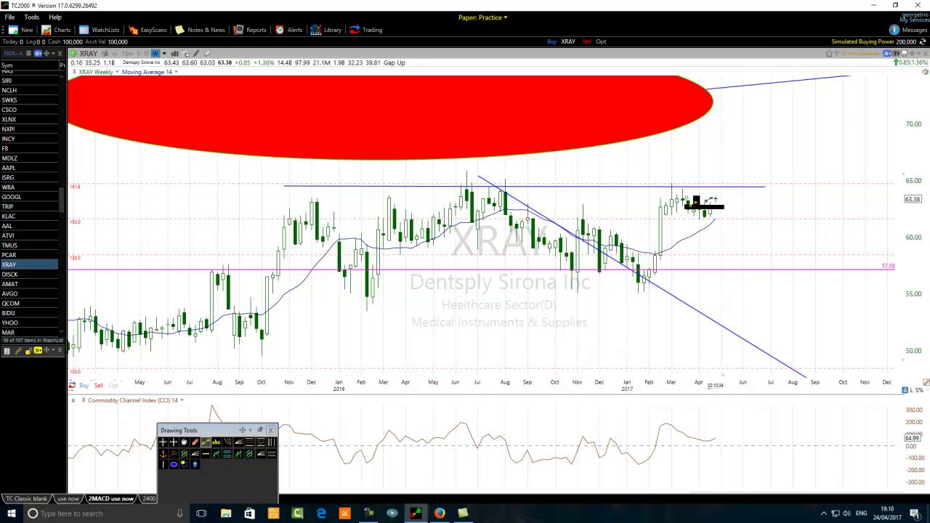
left_click_drag(715, 198, 736, 231)
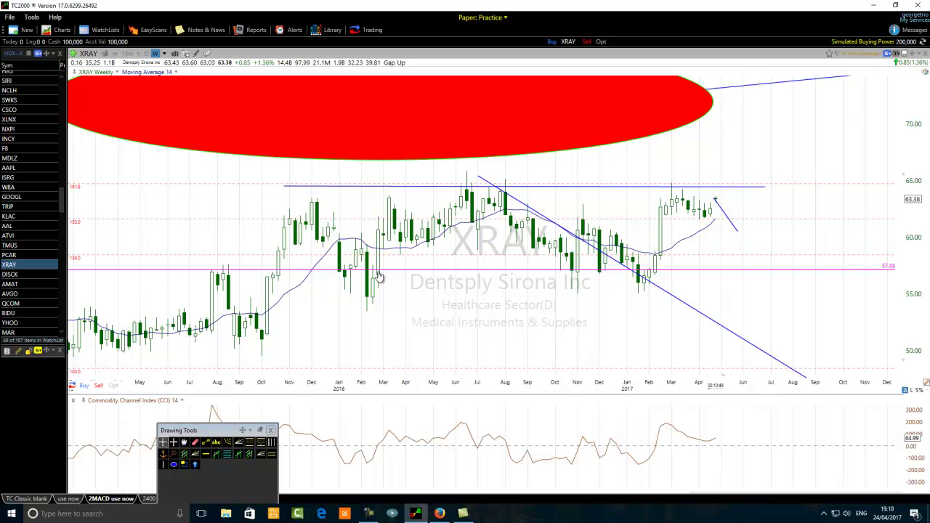
Draw small green ellipses at the August 2016 high and above the level trend line just after the latest candle.
left_click(173, 464)
left_click_drag(518, 188, 490, 175)
left_click(174, 464)
left_click_drag(735, 167, 713, 182)
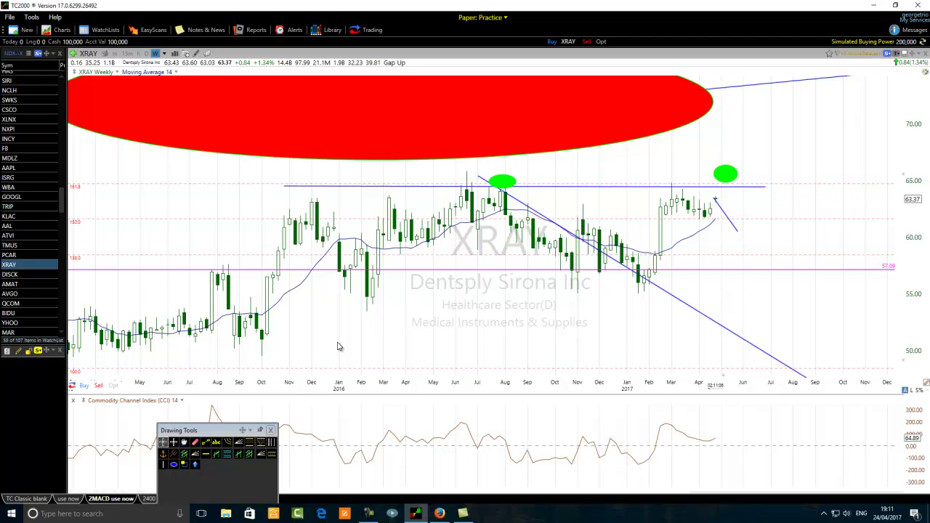
Return the XRAY chart to the quarterly timeframe.
left_click(165, 55)
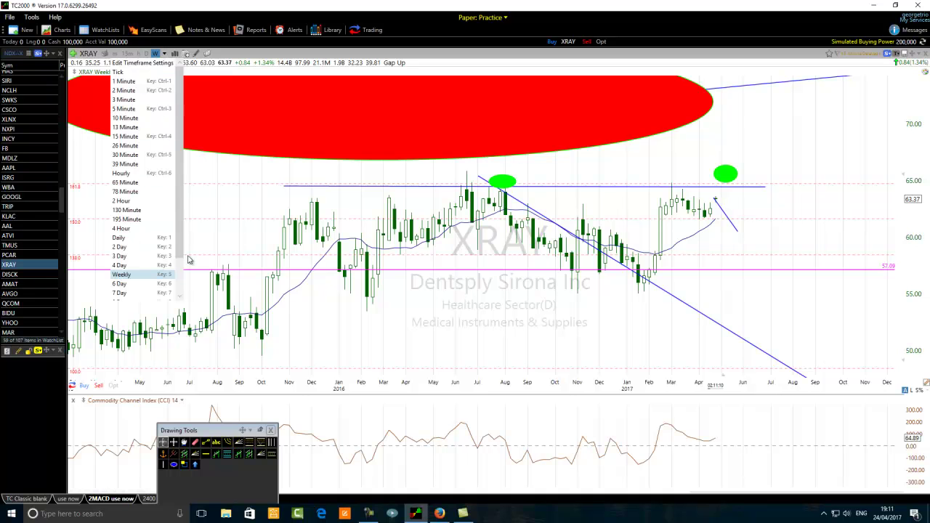
scroll(182, 292, "down", 1)
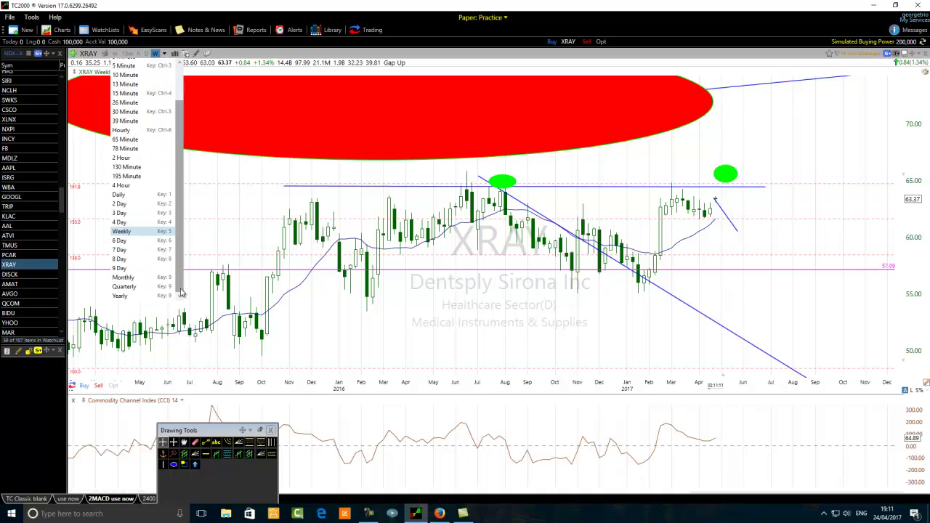
left_click(125, 288)
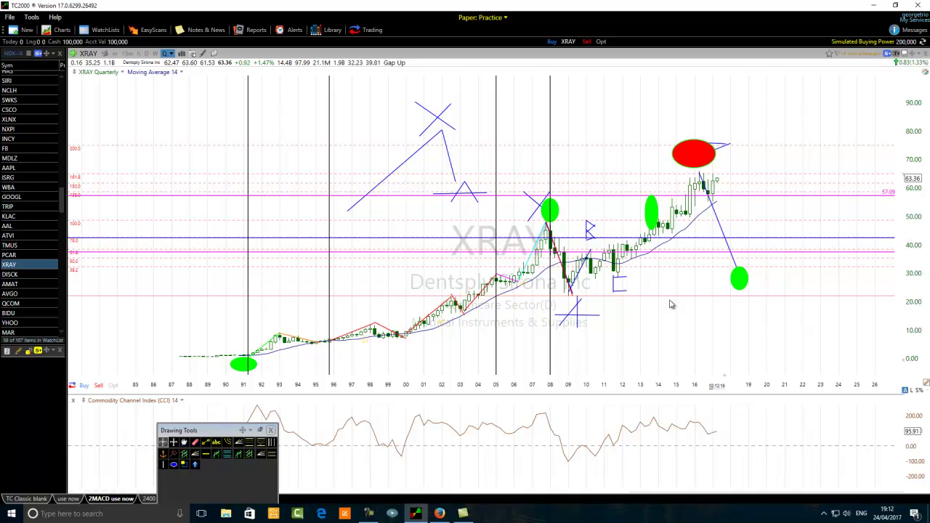
scroll(595, 385, "up", 3)
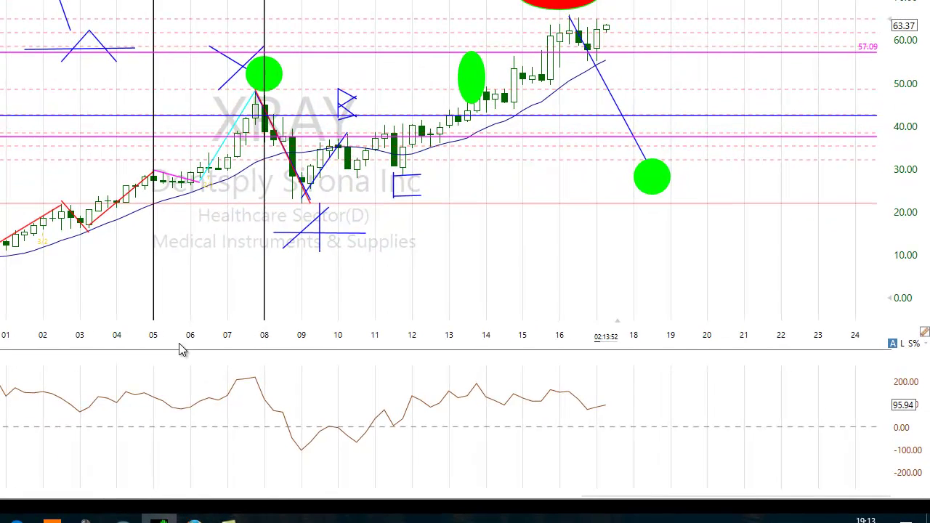
left_click(85, 520)
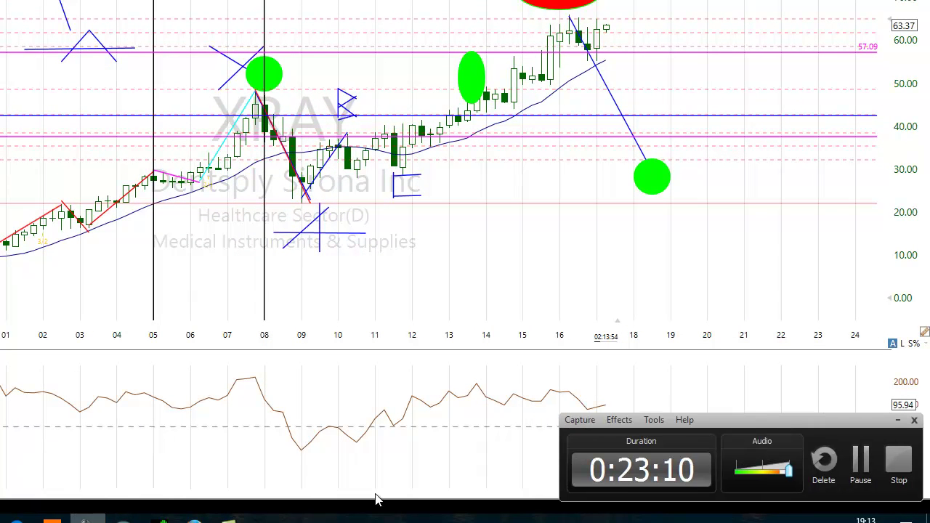